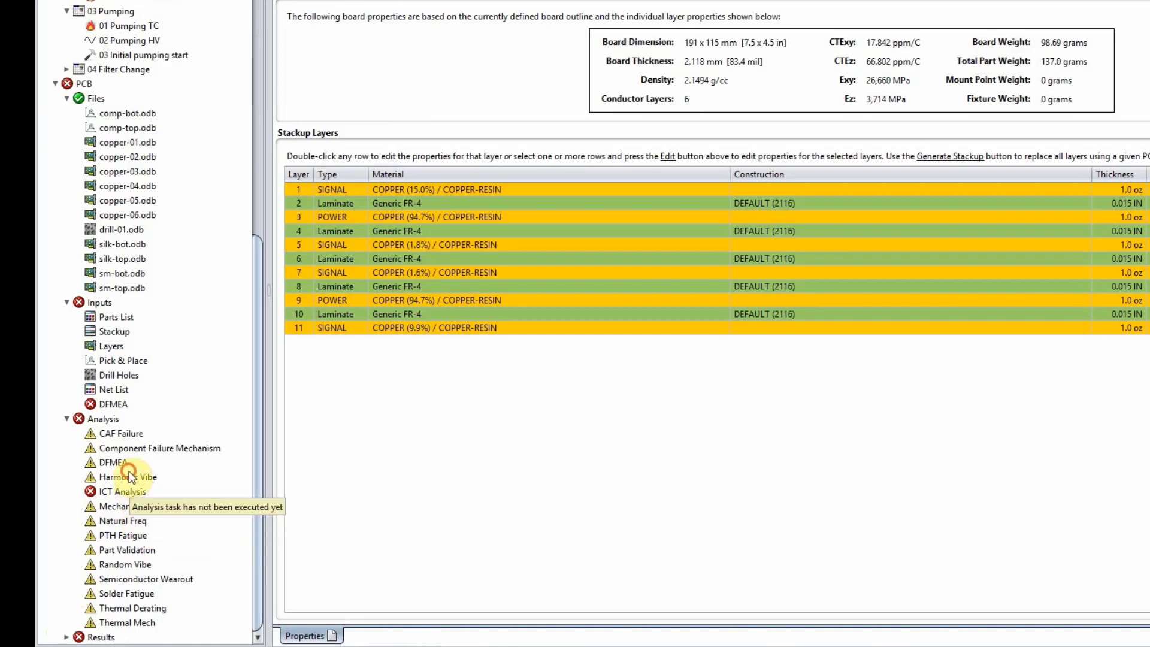
# Step: Check the status of the ICT, Mechanical Shock, Natural Freq, Random Vibe, Solder Fatigue and PTH Fatigue analyses
pyautogui.click(129, 490)
pyautogui.click(136, 509)
pyautogui.click(133, 522)
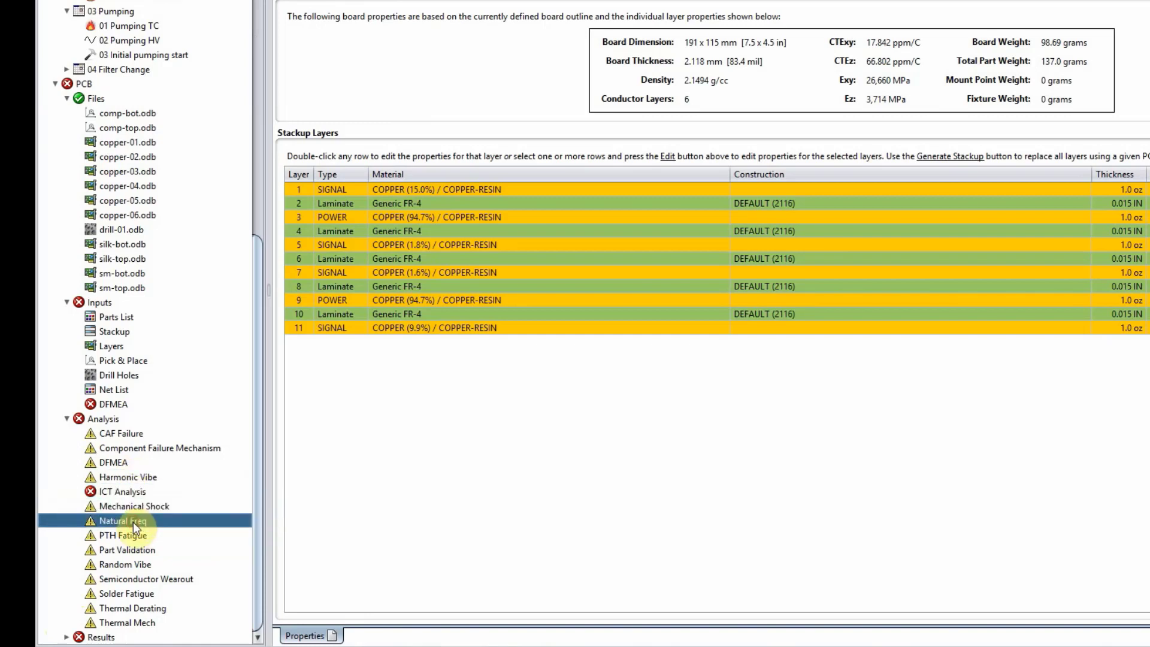
pyautogui.click(135, 565)
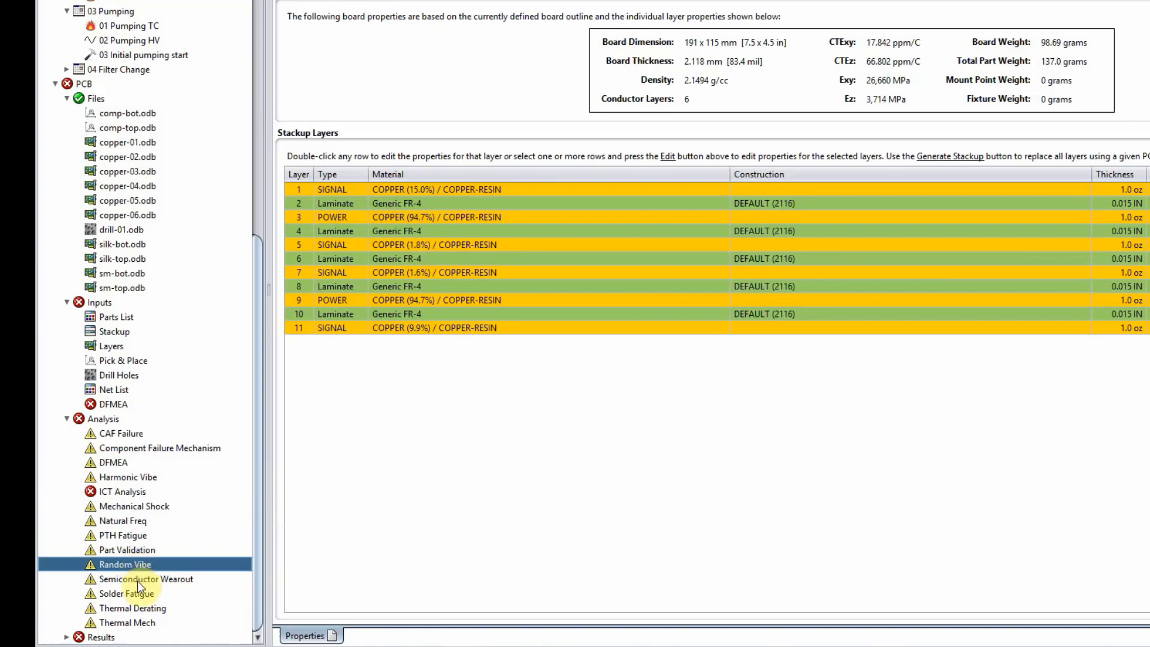
pyautogui.click(141, 598)
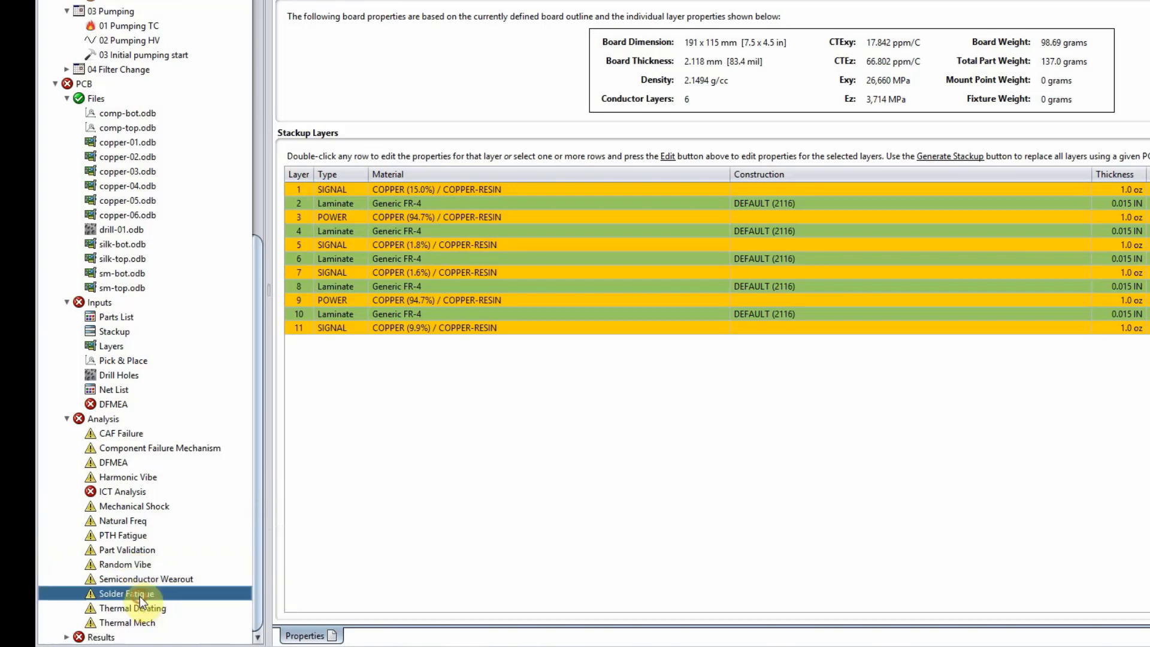
pyautogui.click(131, 540)
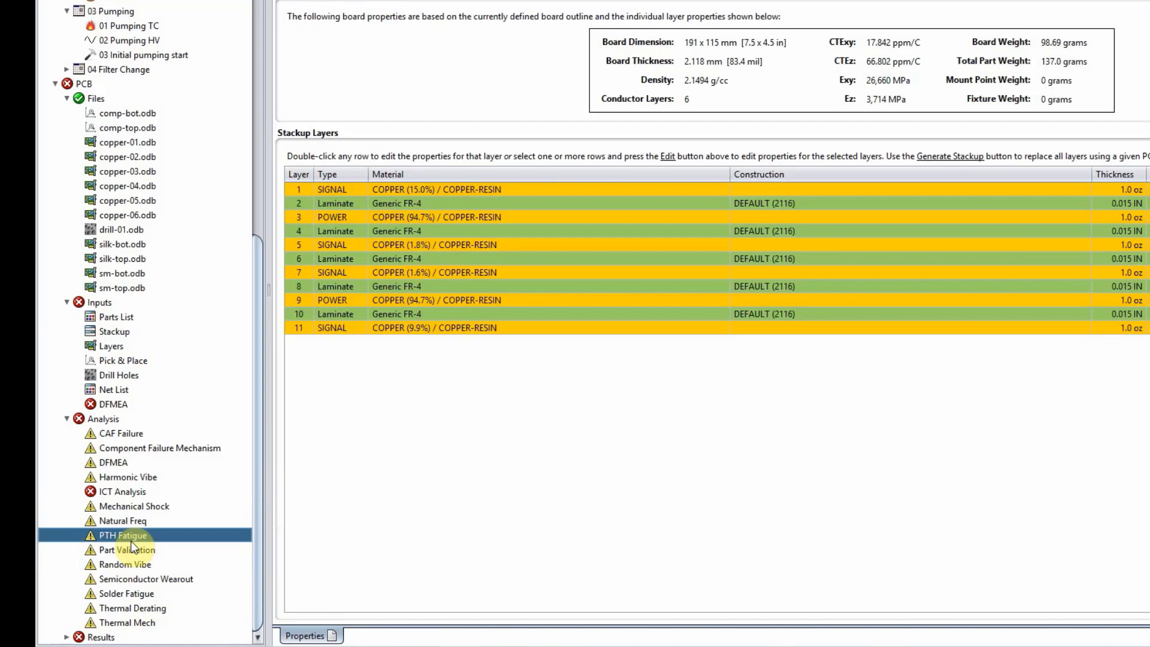
# Step: In the Mechanical Shock properties, exclude the 04 Filter Change event and keep 03 Initial pumping start
pyautogui.rightClick(124, 510)
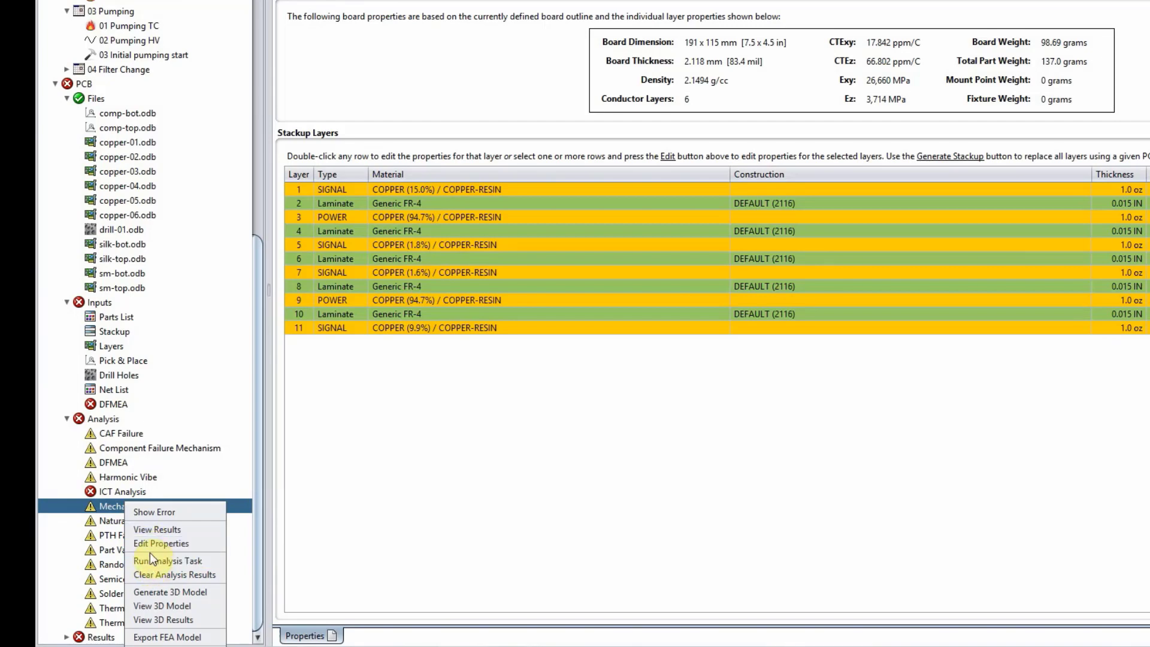
pyautogui.click(150, 547)
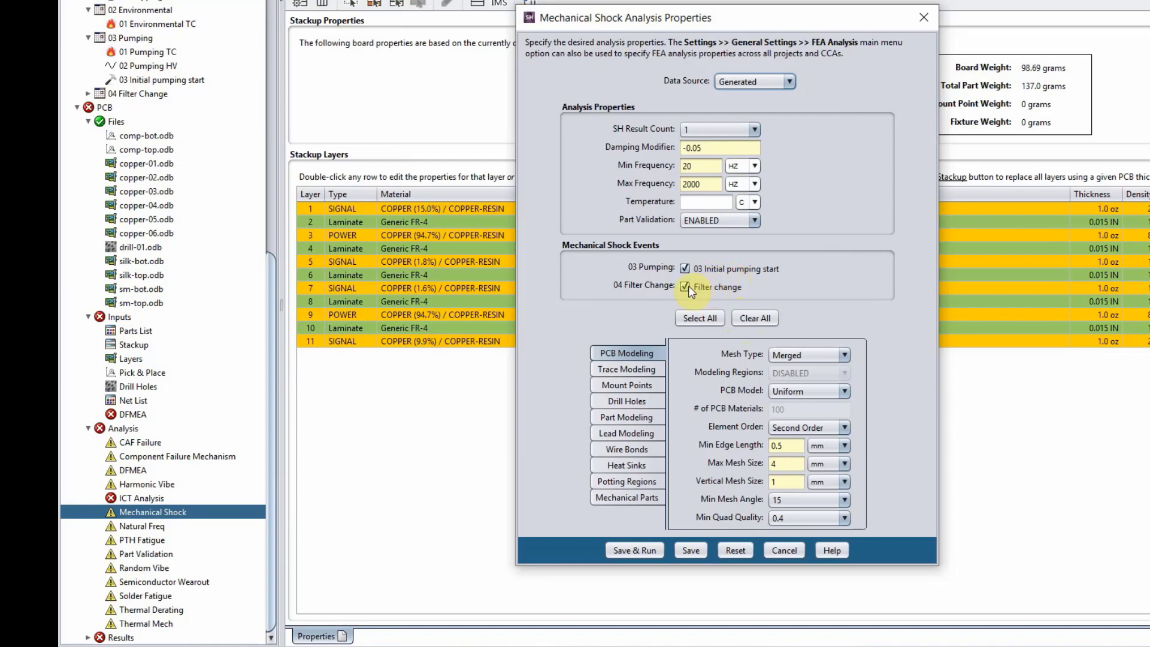
pyautogui.click(688, 286)
# Step: Change the Mechanical Shock PCB mesh type to Bonded and enter 10 as the max mesh size
pyautogui.click(814, 352)
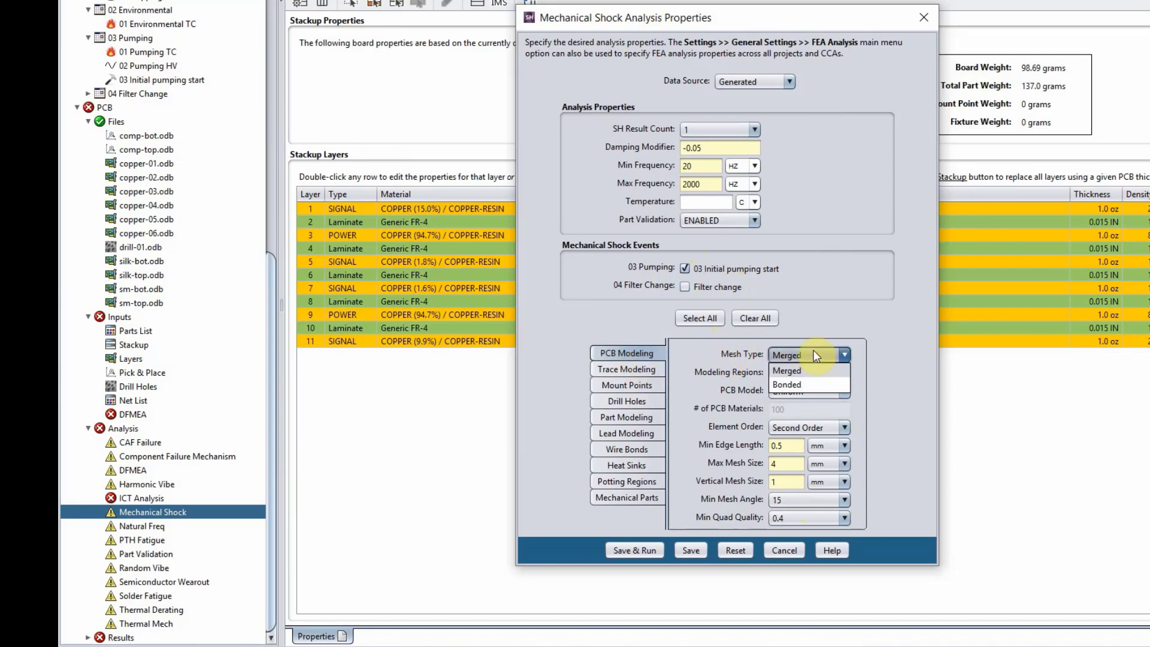
pyautogui.click(801, 386)
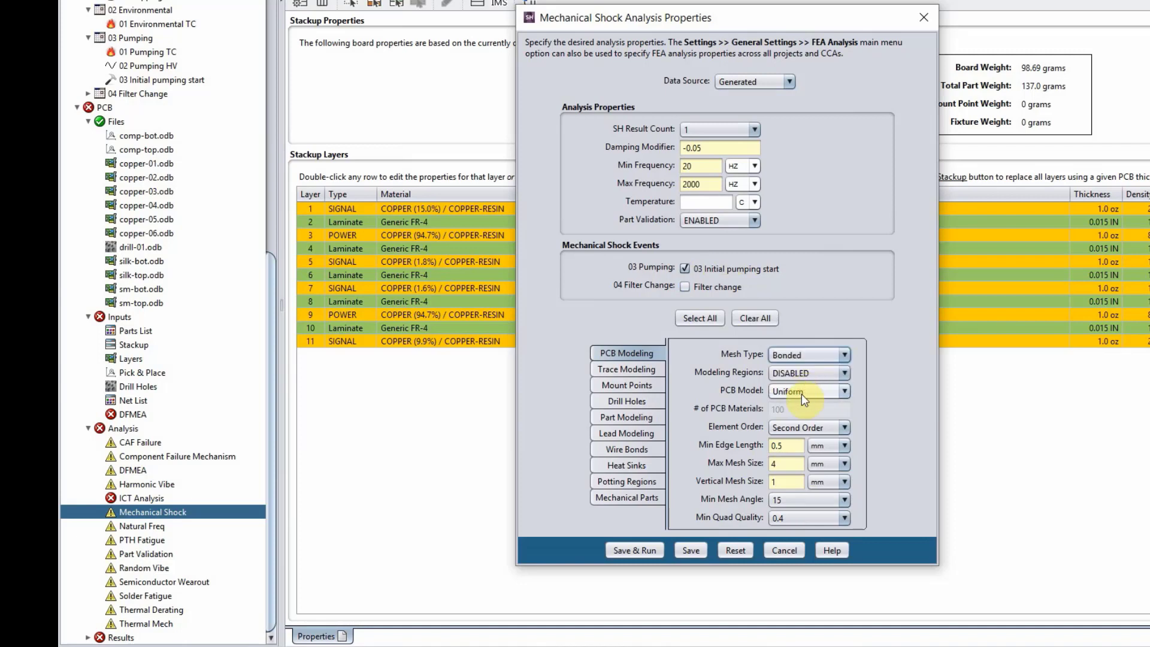
pyautogui.doubleClick(785, 465)
pyautogui.write('1')
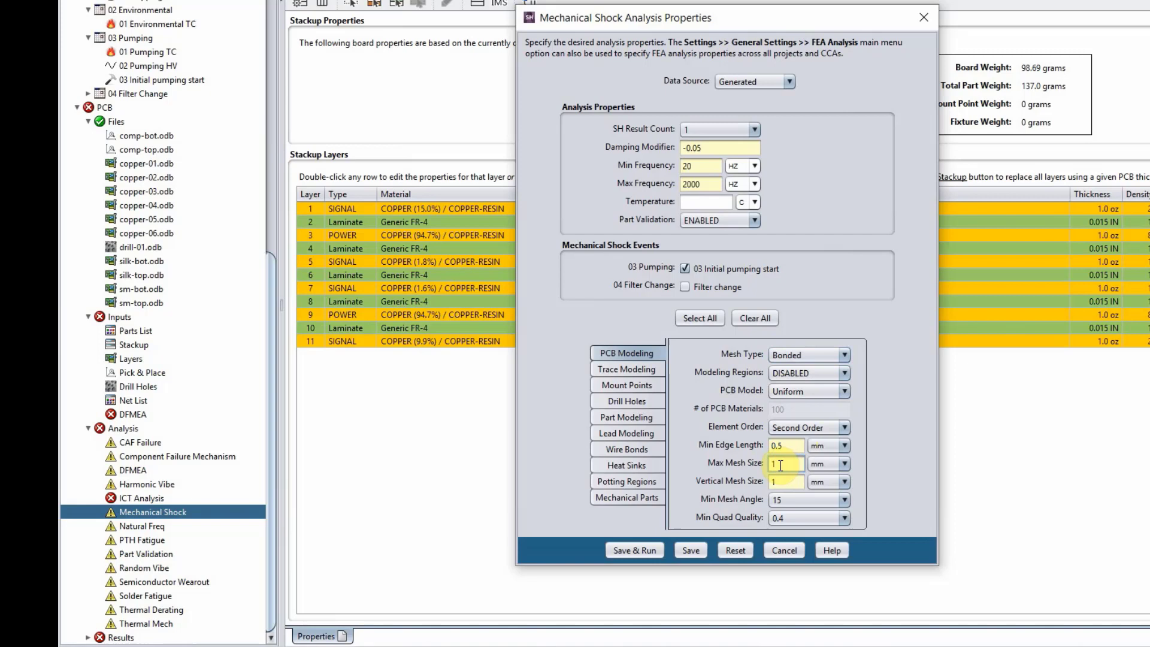
pyautogui.write('0')
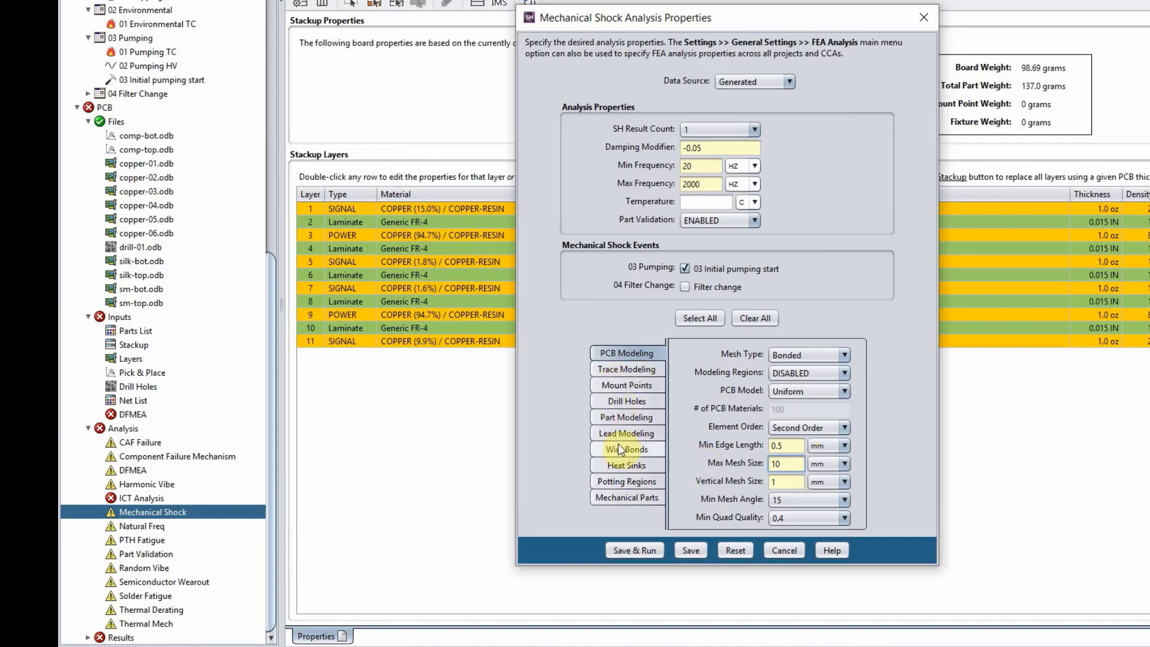
# Step: Review the trace, mount point and drill hole settings, and set Part Modeling minimum part size to 5 mm
pyautogui.click(617, 371)
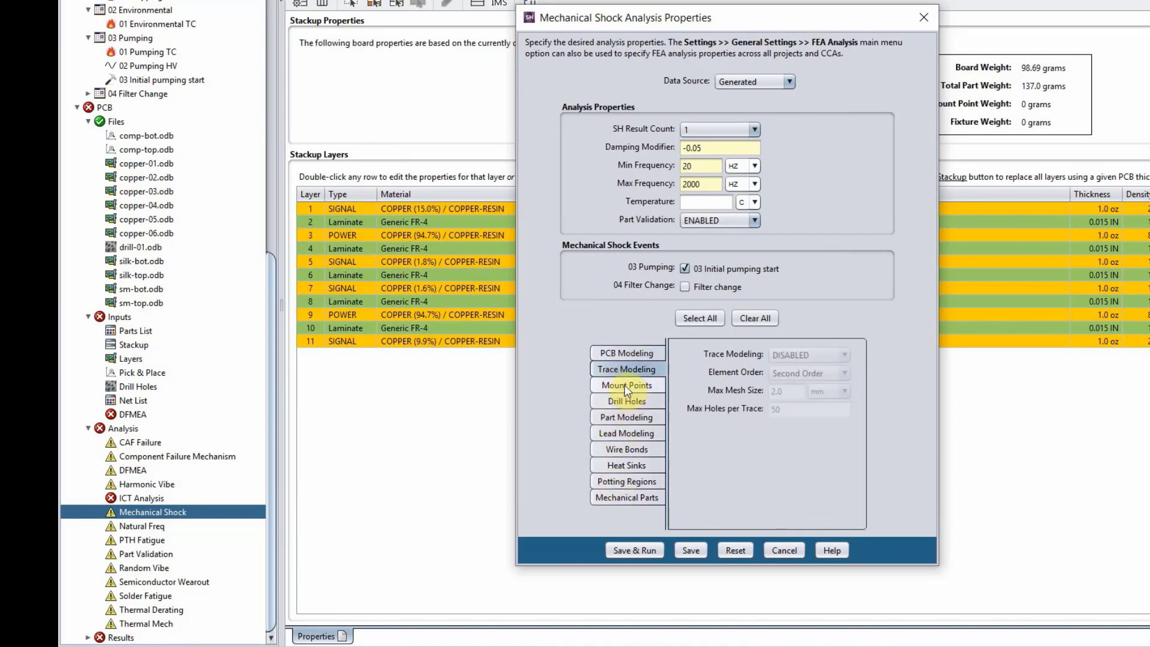
pyautogui.click(625, 387)
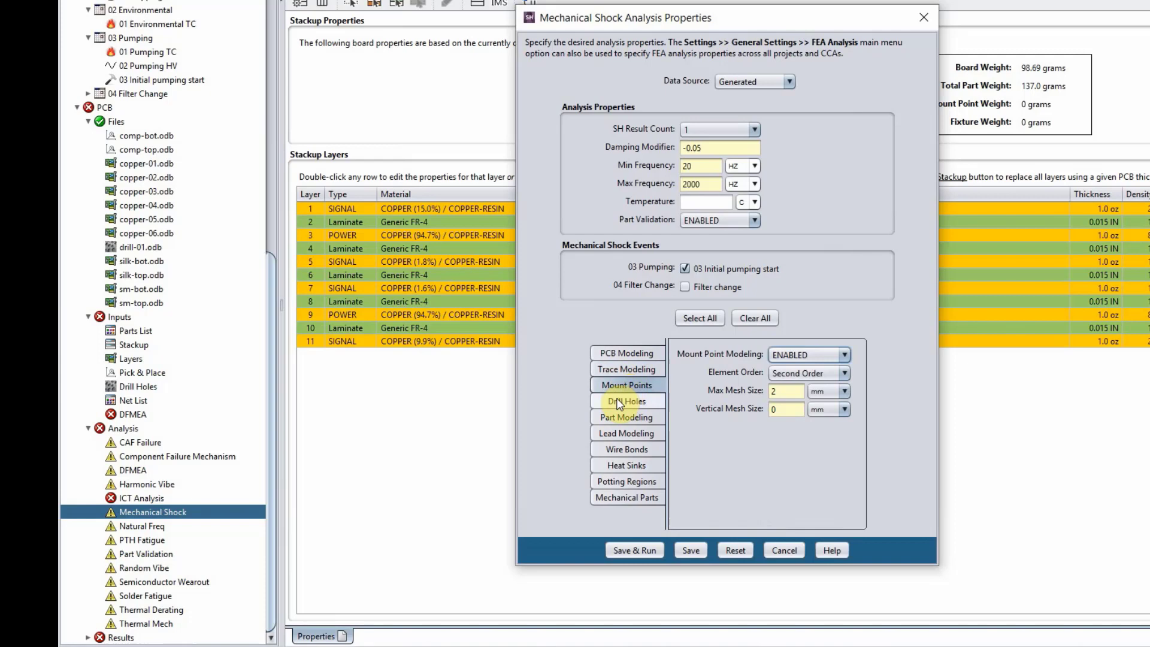
pyautogui.click(620, 404)
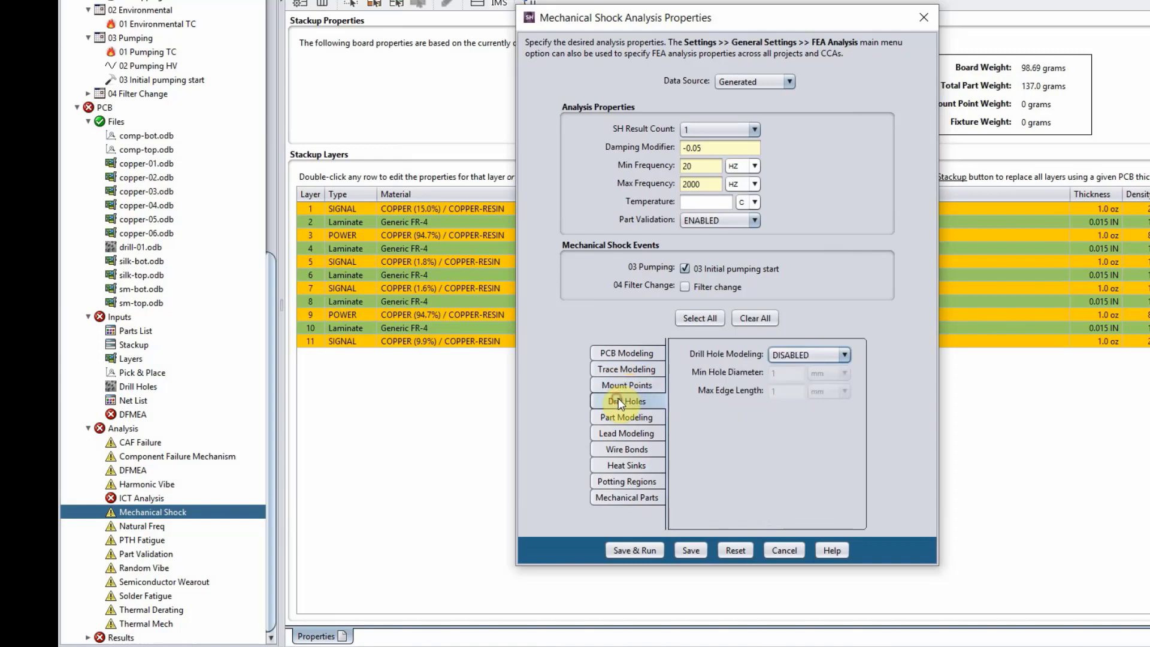
pyautogui.click(615, 424)
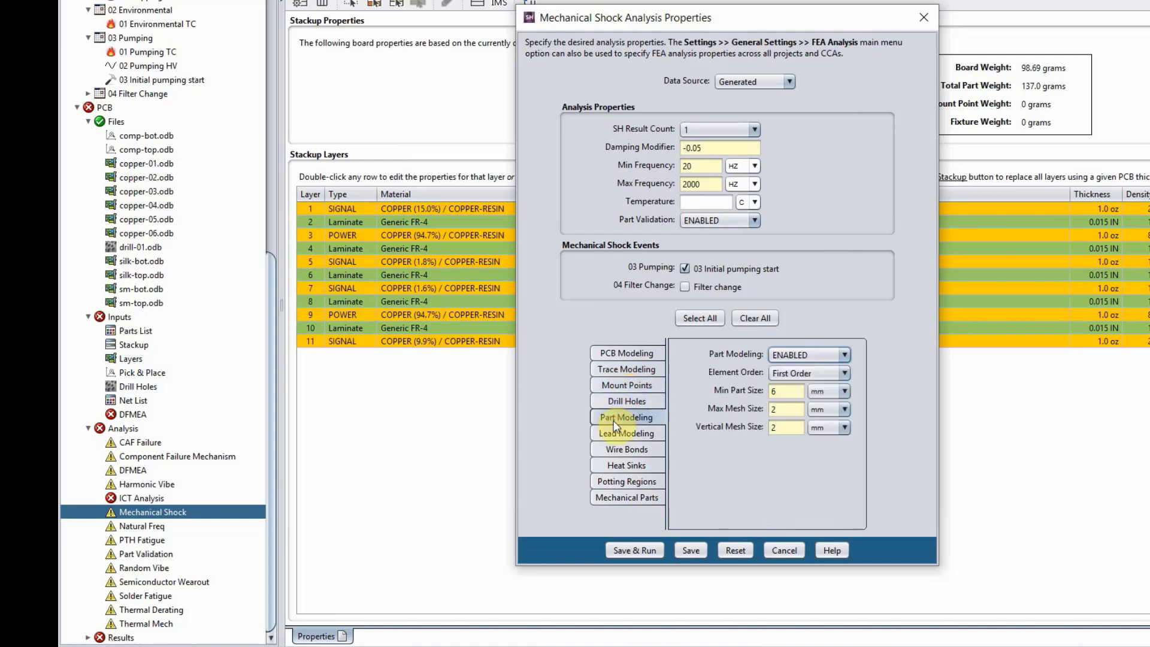
pyautogui.doubleClick(773, 392)
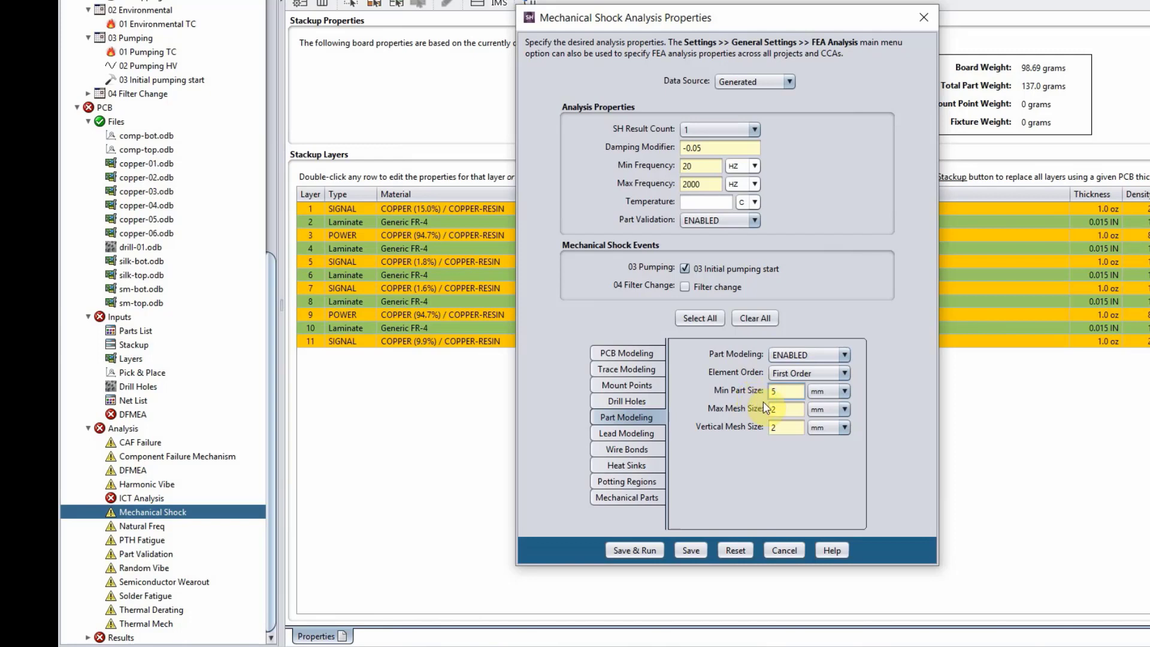
pyautogui.doubleClick(772, 409)
# Step: Review the lead, wire bond, heat sink, potting and mechanical parts settings, then save and run Mechanical Shock
pyautogui.click(627, 433)
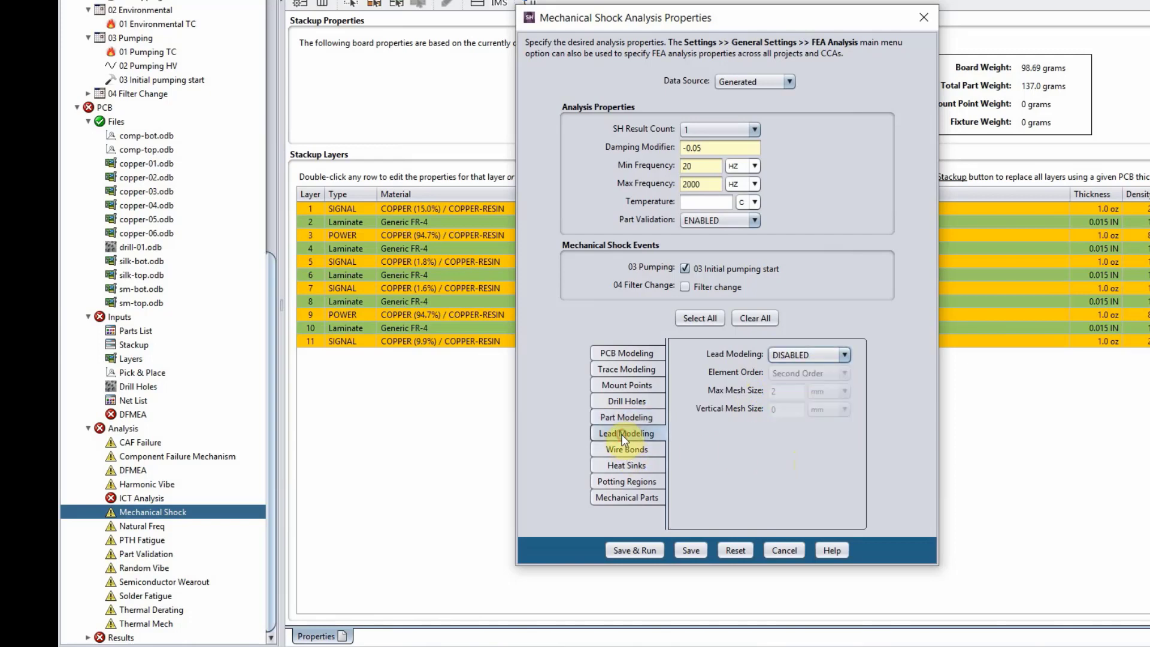
pyautogui.click(625, 450)
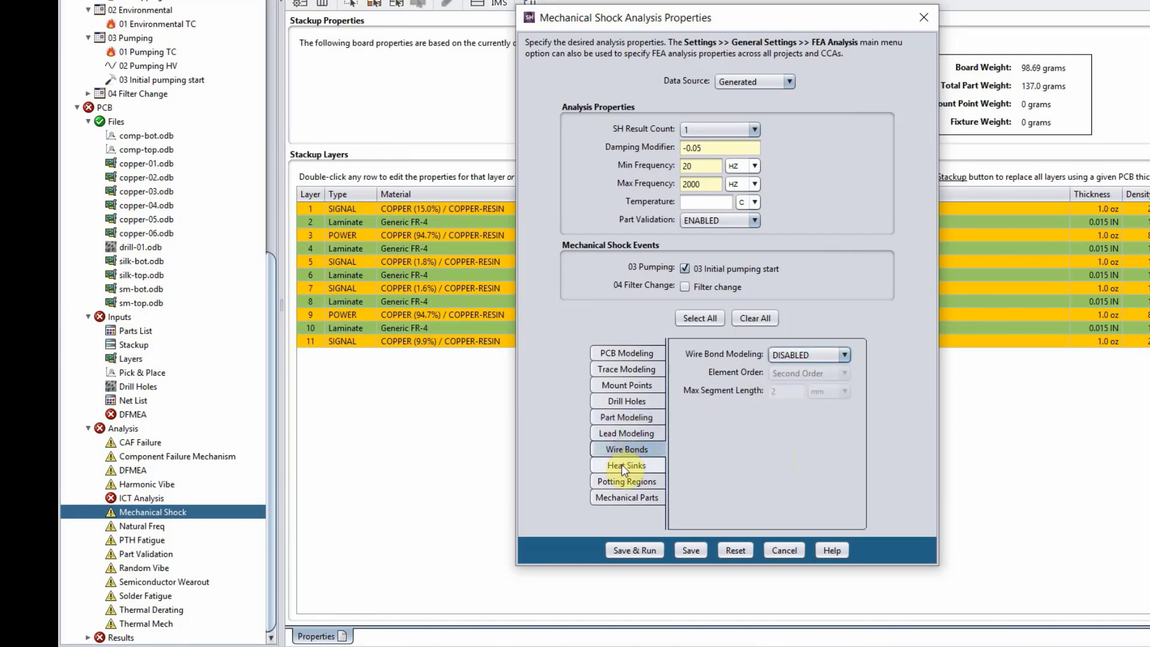
pyautogui.click(625, 467)
pyautogui.click(618, 483)
pyautogui.click(616, 497)
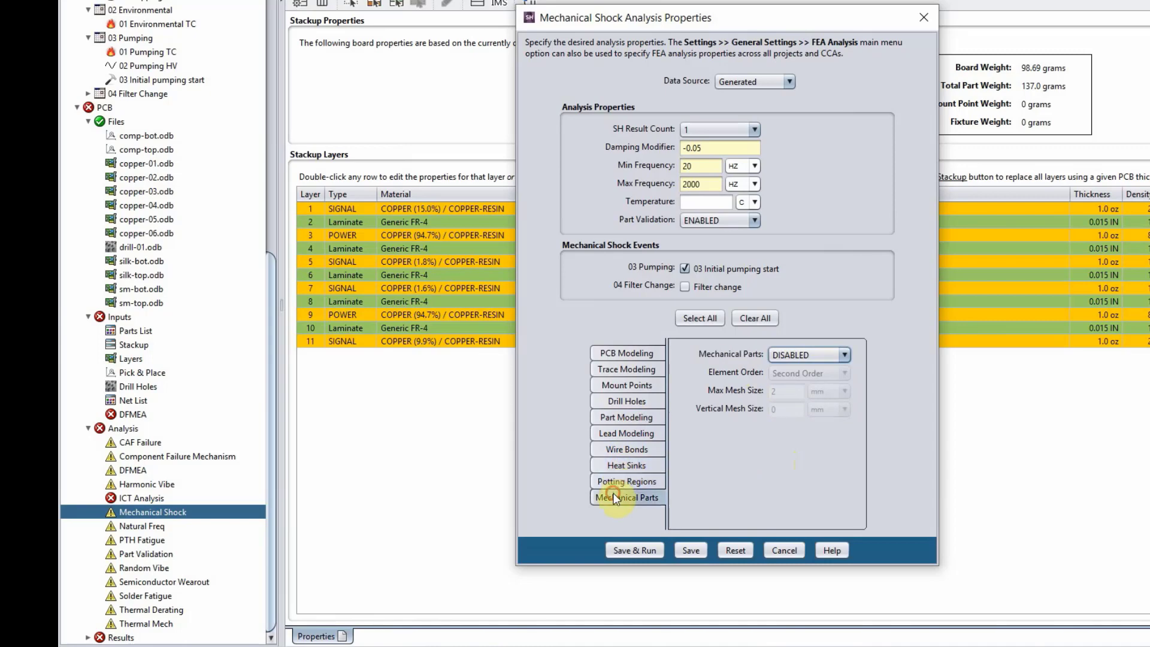
pyautogui.click(632, 550)
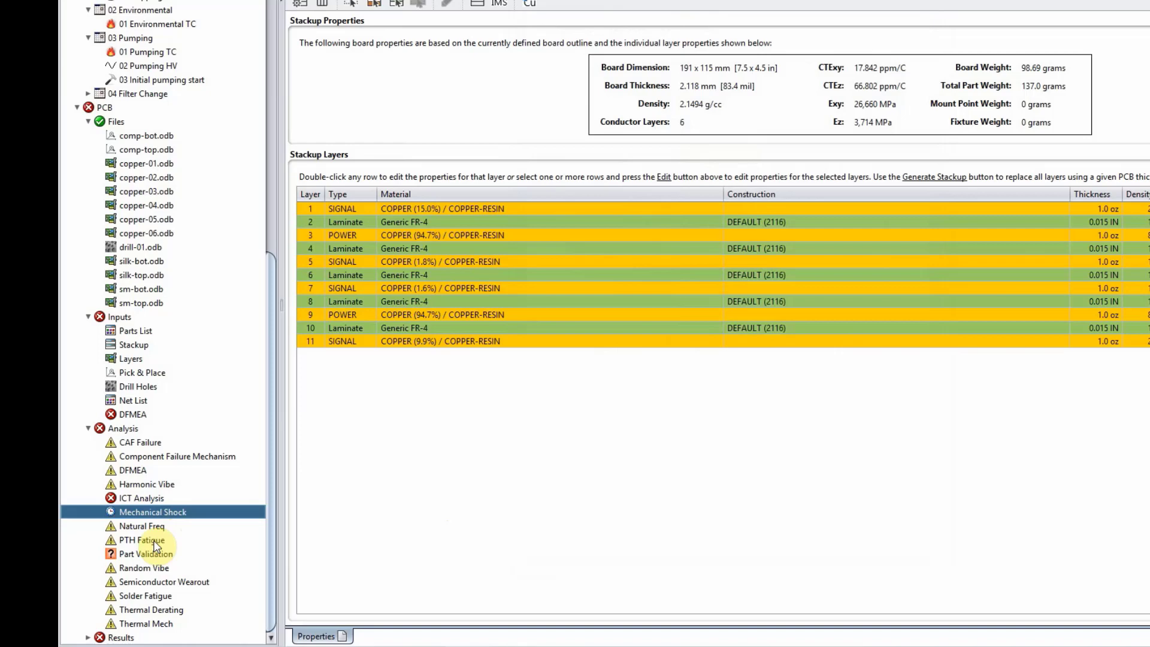
# Step: Check the Natural Freq PCB mesh settings and start the Natural Freq analysis
pyautogui.rightClick(125, 528)
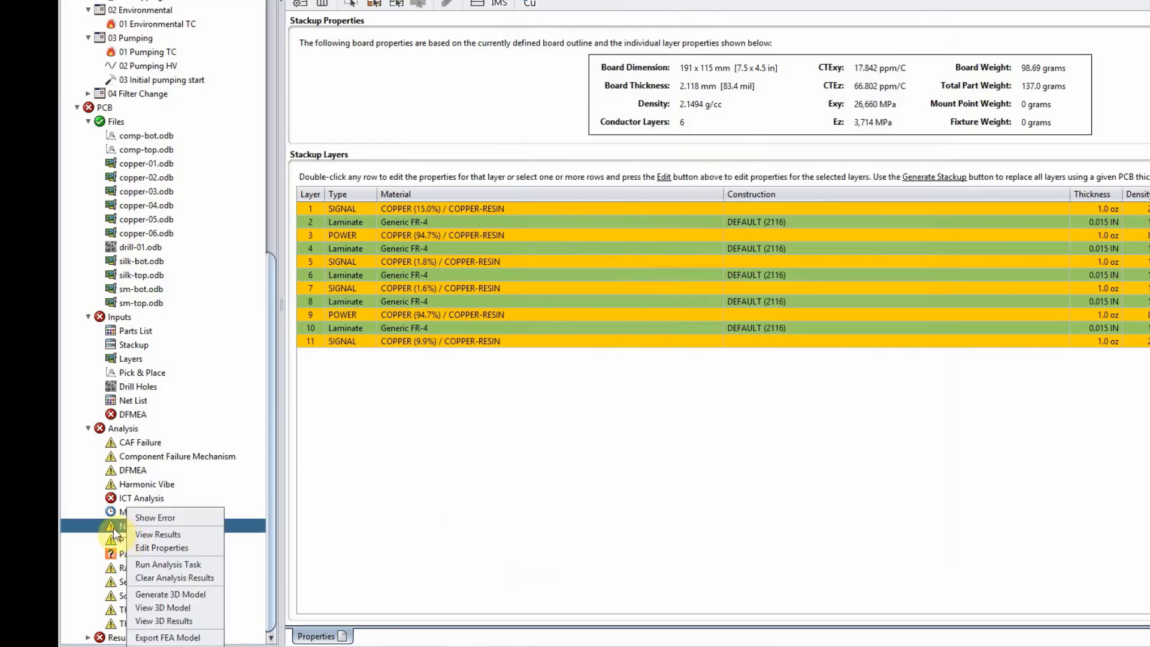
pyautogui.click(144, 548)
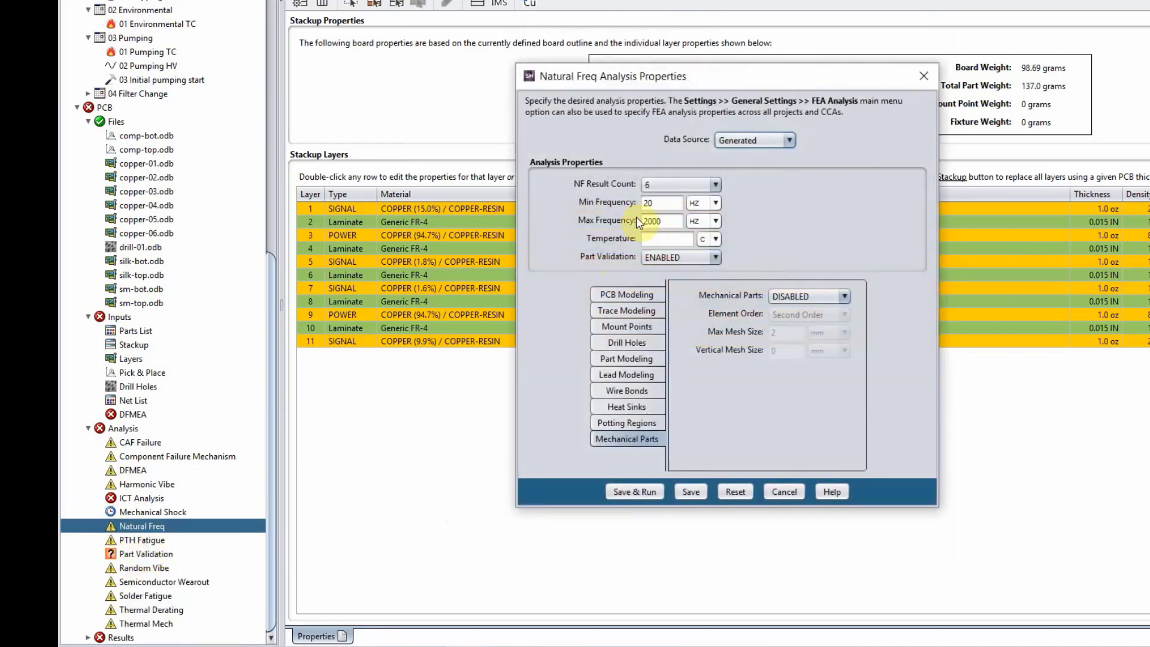
pyautogui.click(608, 297)
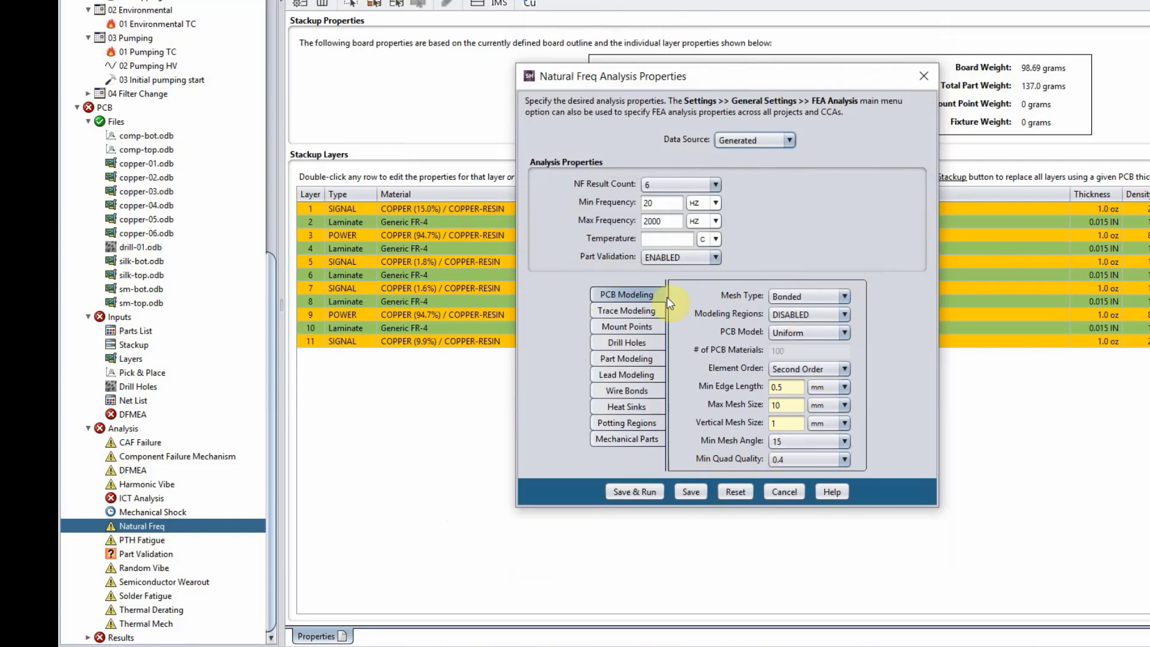
pyautogui.click(634, 490)
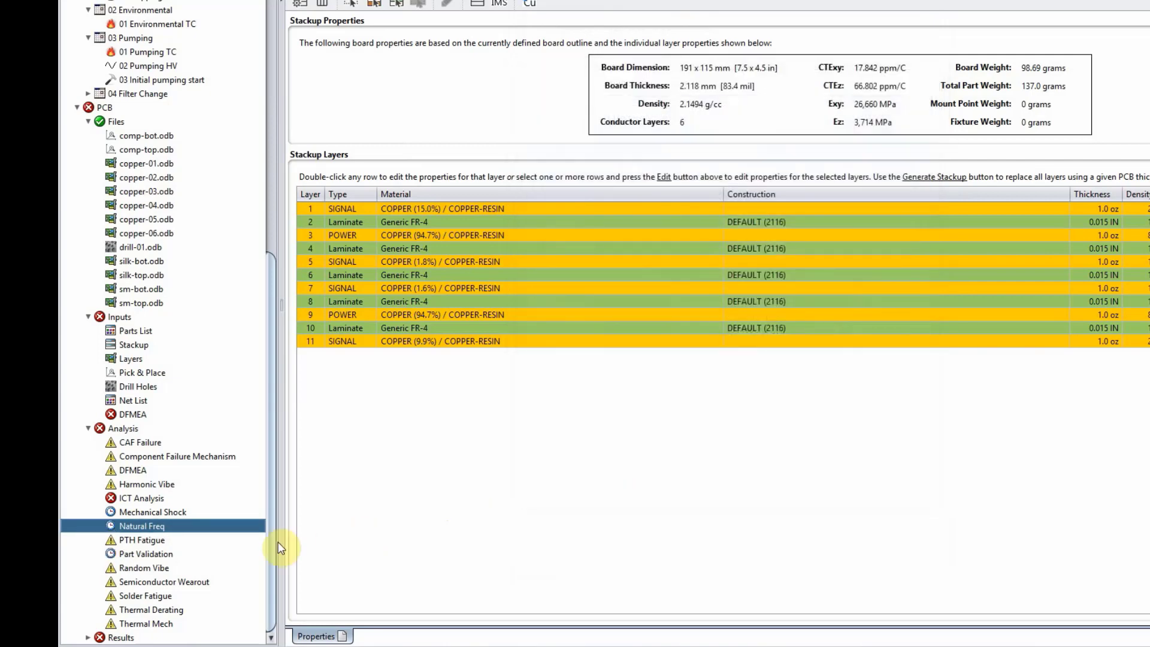
# Step: Start the Random Vibe analysis with its three shipping events, Bonded mesh and 10 mm max mesh size
pyautogui.rightClick(130, 567)
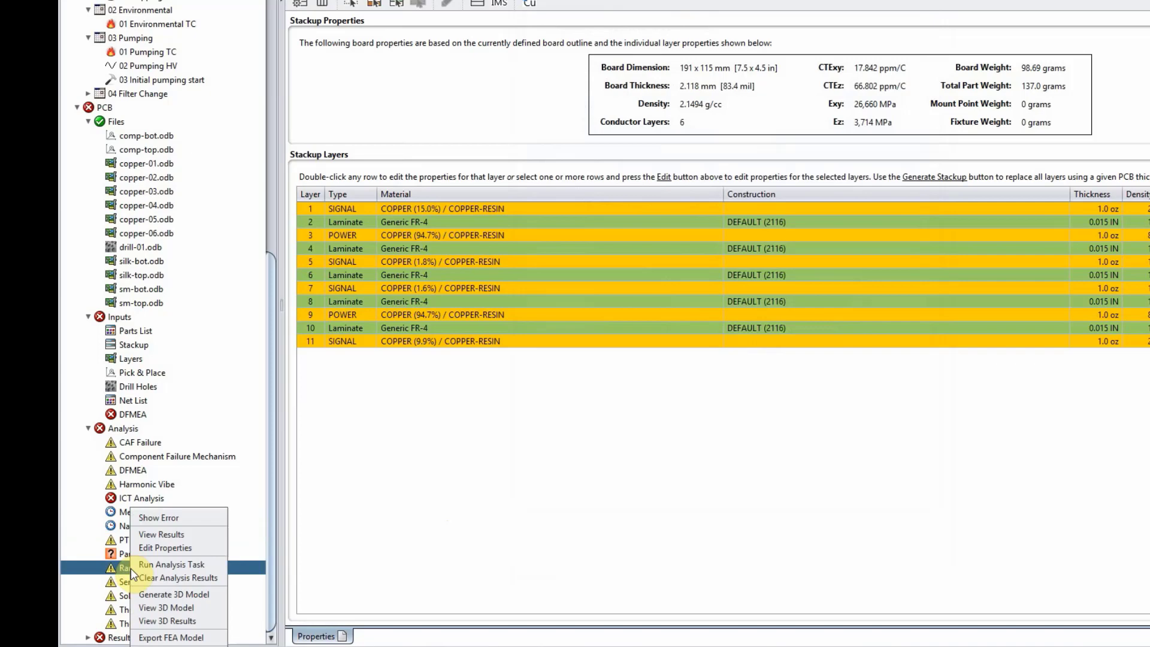
pyautogui.click(160, 549)
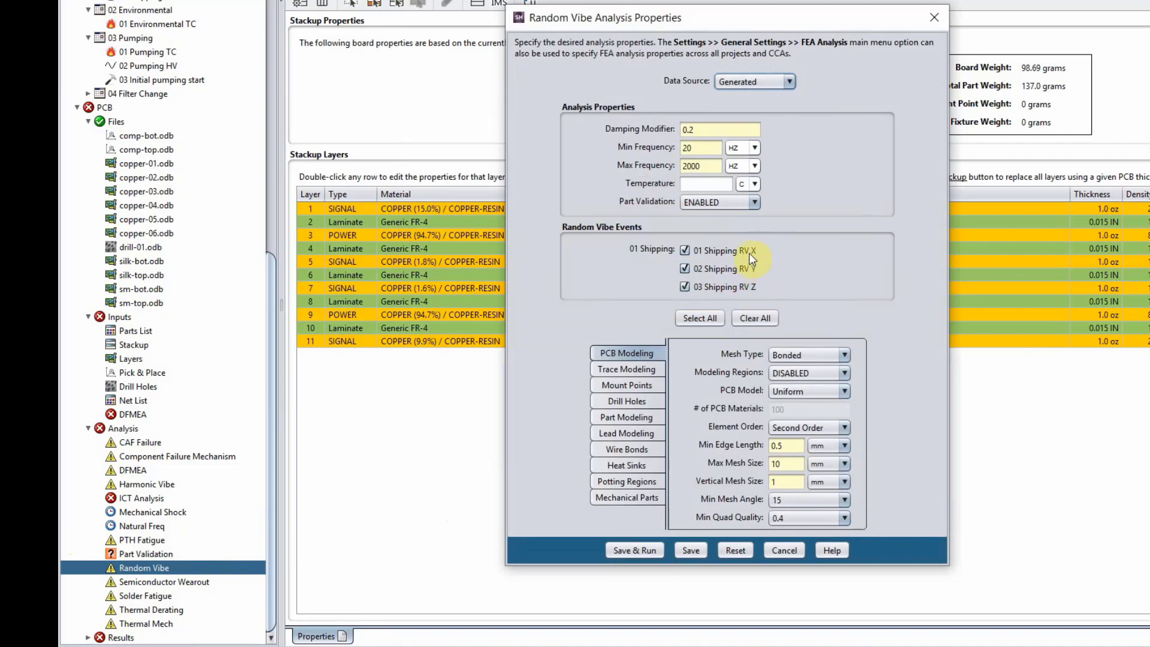
pyautogui.click(640, 547)
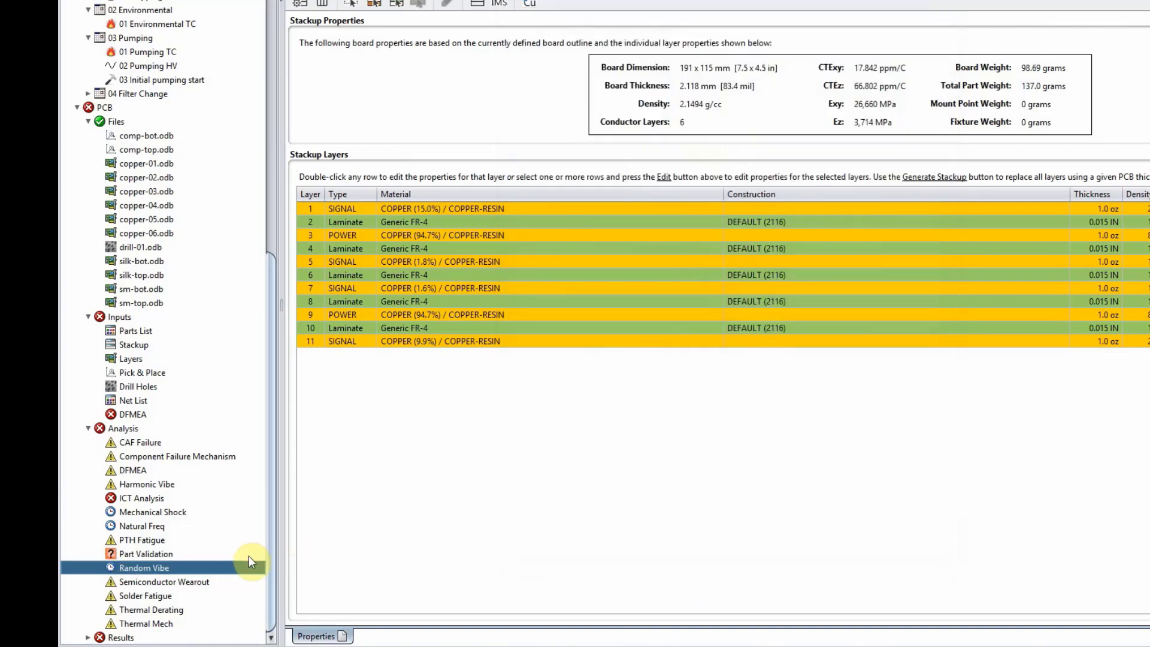
# Step: Include the Pumping TC thermal event in Solder Fatigue and run that analysis
pyautogui.click(164, 598)
pyautogui.rightClick(164, 597)
pyautogui.click(181, 607)
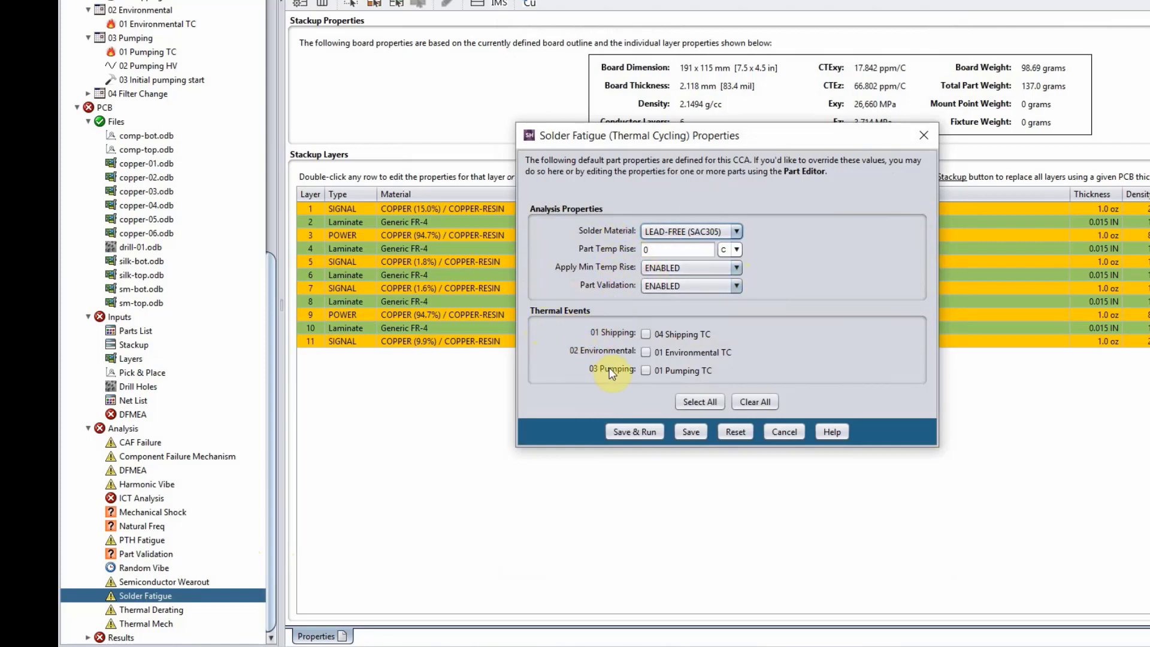
pyautogui.click(646, 372)
pyautogui.click(634, 431)
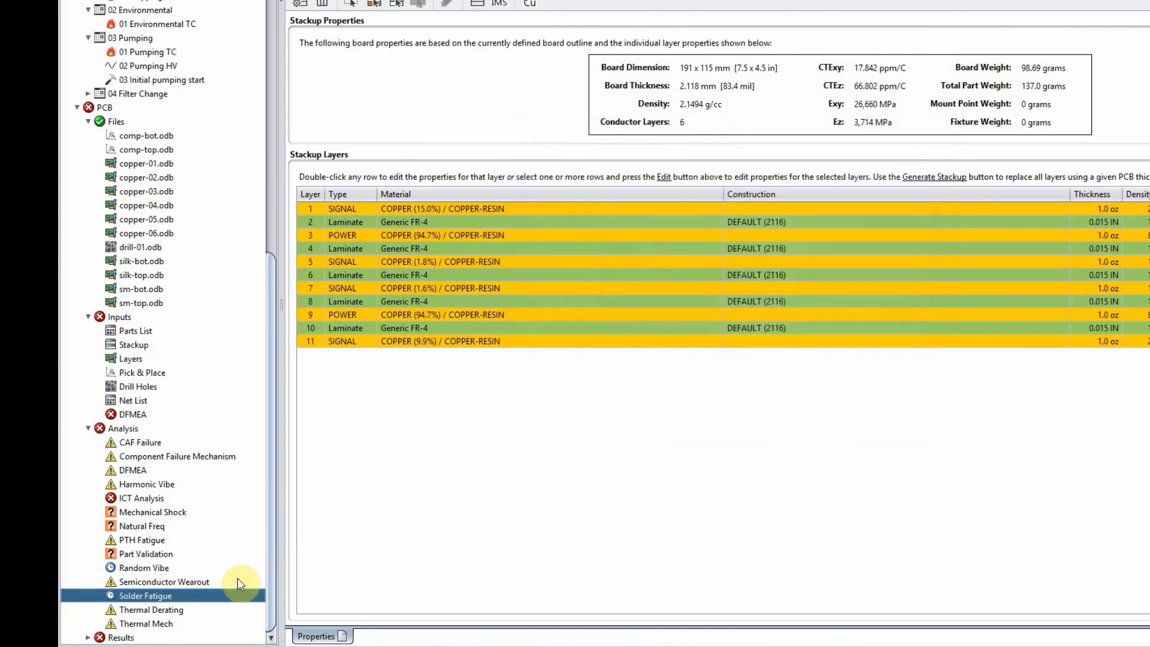
# Step: Include the Pumping TC thermal event in PTH Fatigue and run that analysis
pyautogui.rightClick(147, 541)
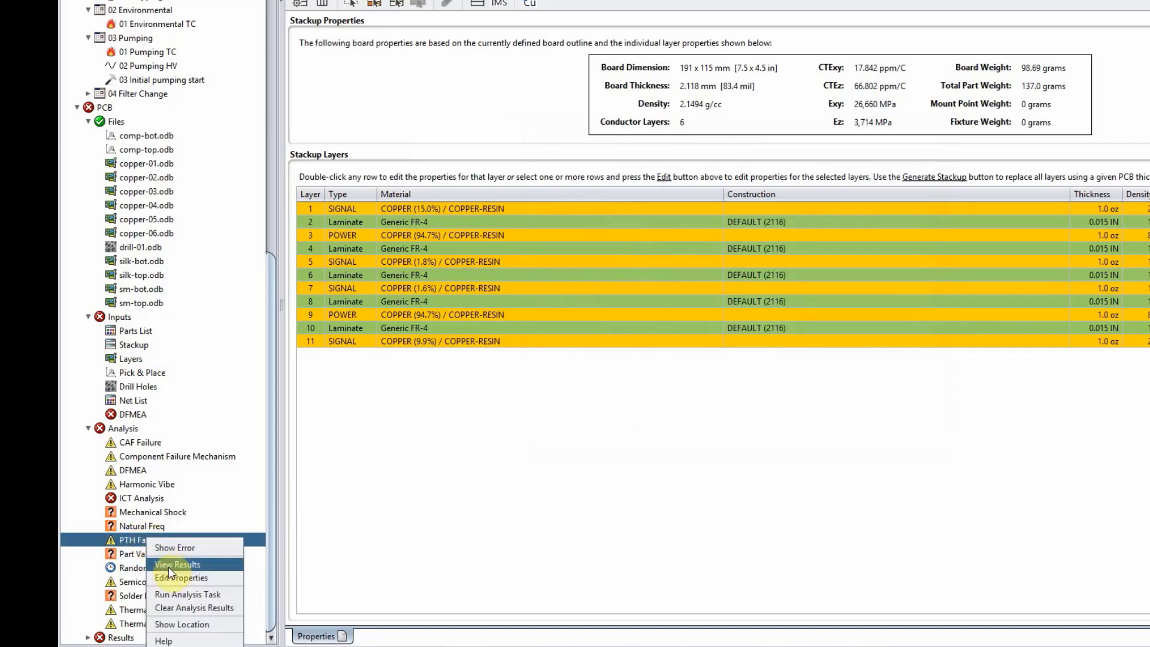
pyautogui.click(174, 578)
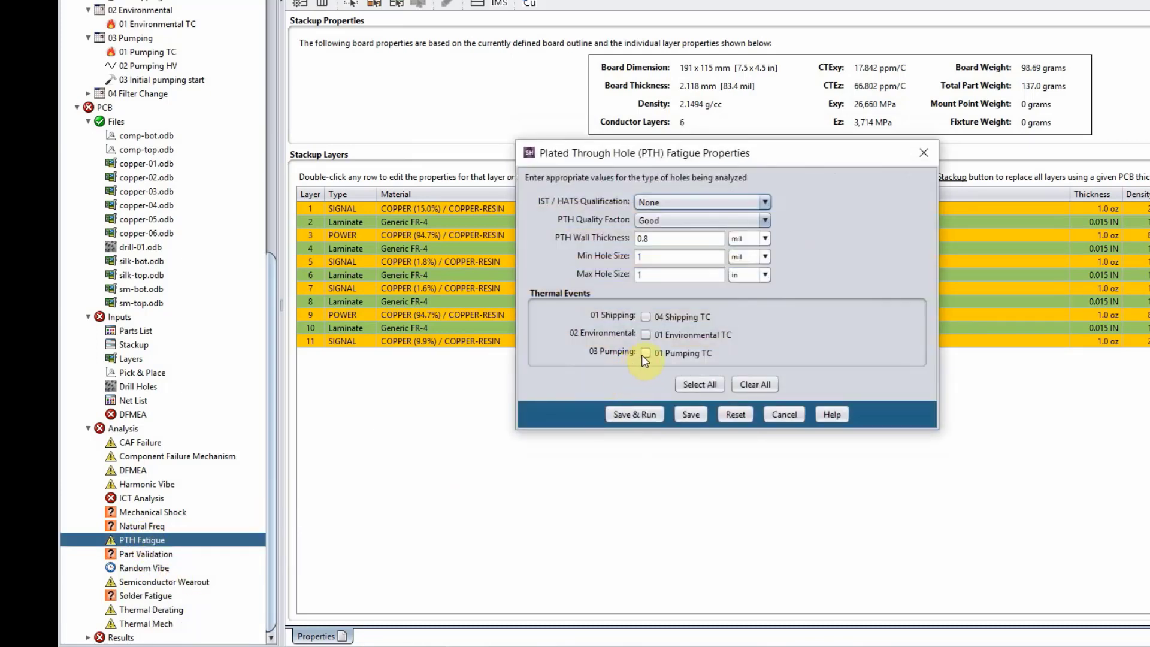
pyautogui.click(645, 354)
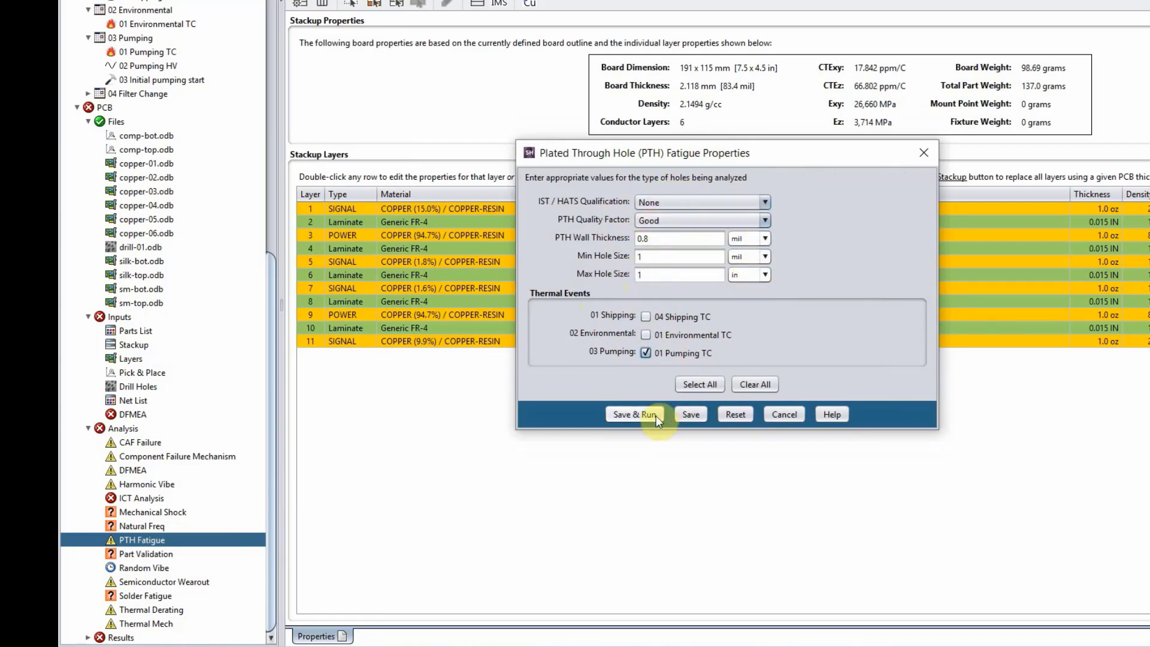
pyautogui.click(641, 413)
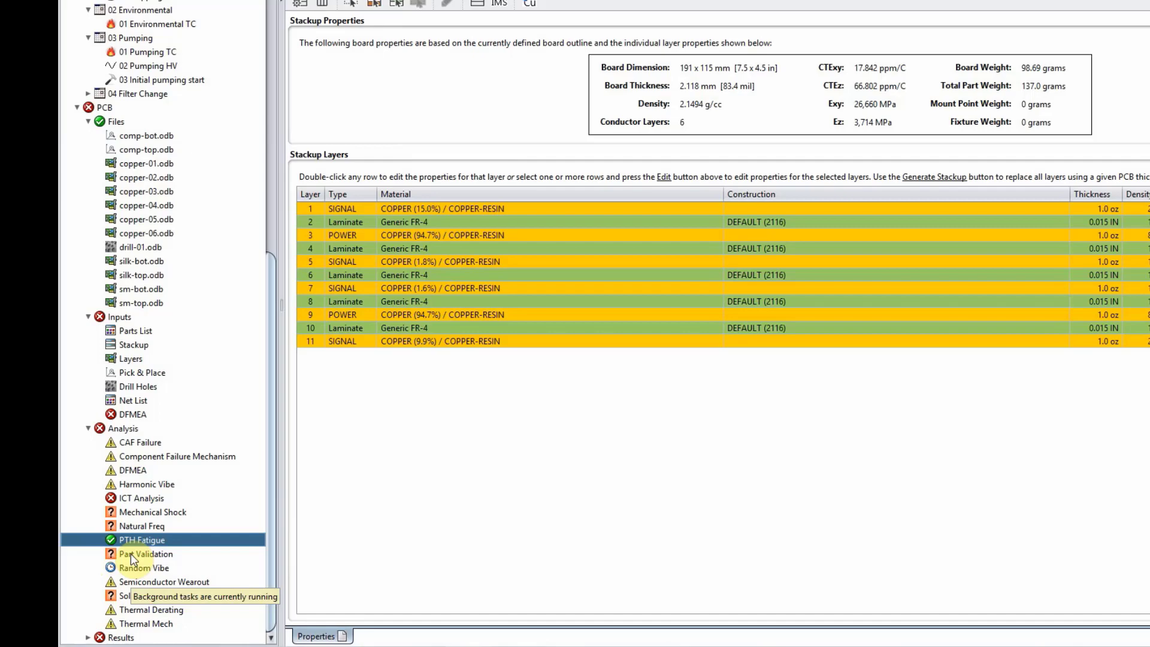
pyautogui.click(138, 596)
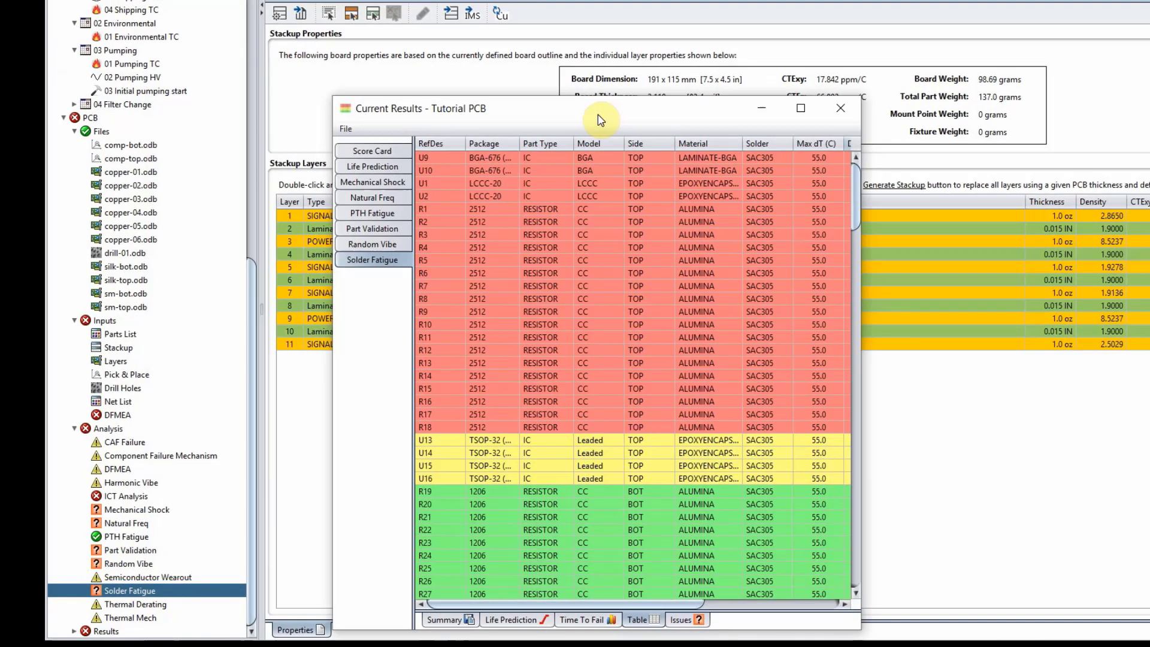
# Step: Open Tutorial PCB's current results and view the Solder Fatigue summary and life curve, about 25% failure at 4 years
pyautogui.click(598, 114)
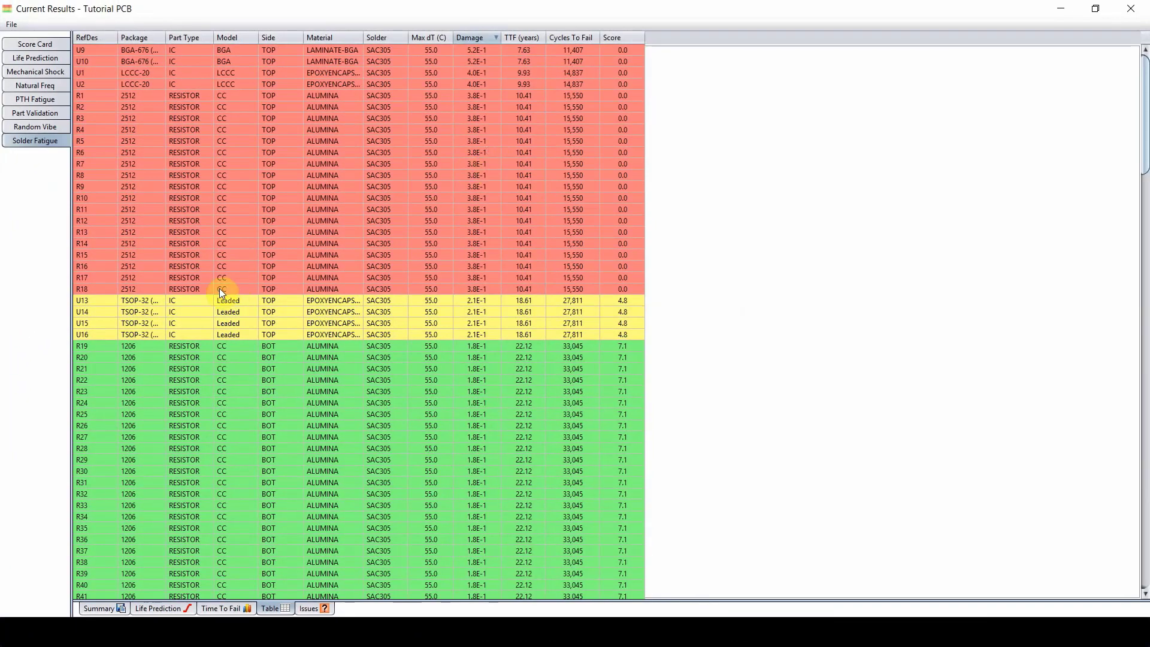
pyautogui.click(98, 609)
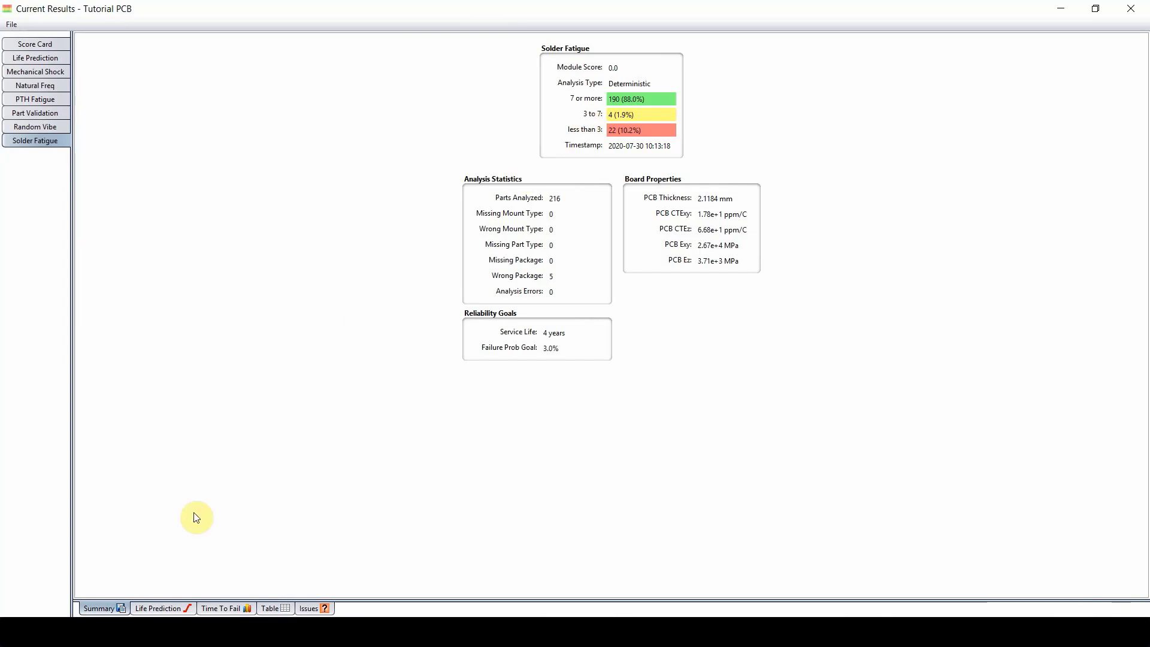
pyautogui.click(147, 607)
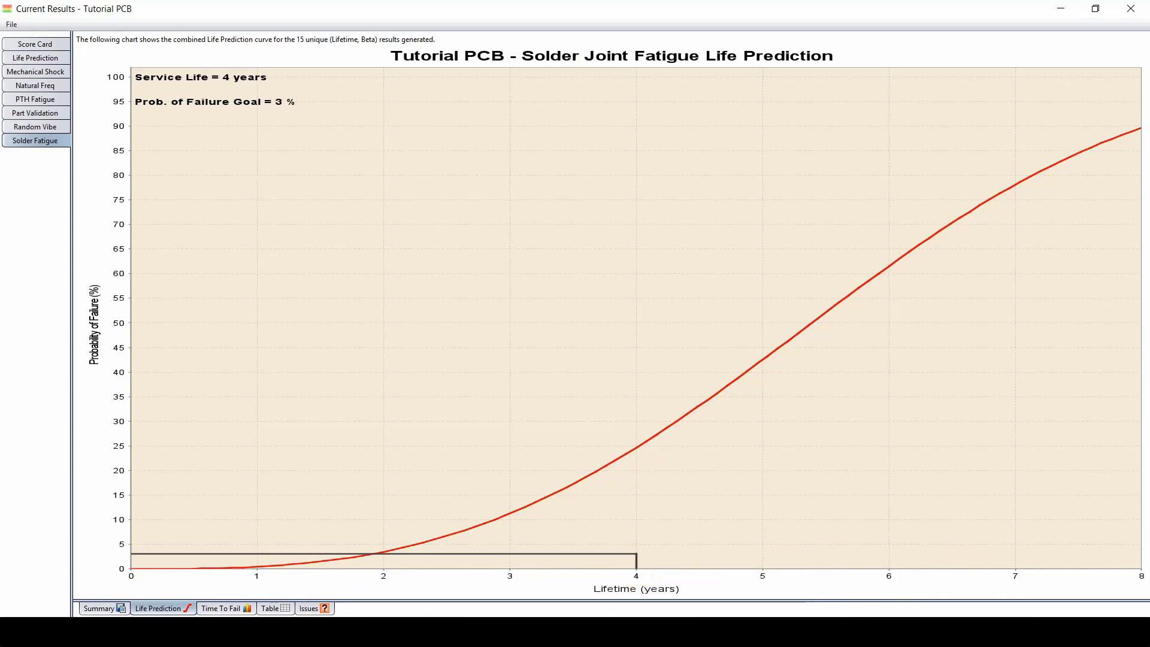
# Step: Inspect the Solder Fatigue table rows from U9 down to R147, with U9 and U10 worst at 7.63 years
pyautogui.click(270, 608)
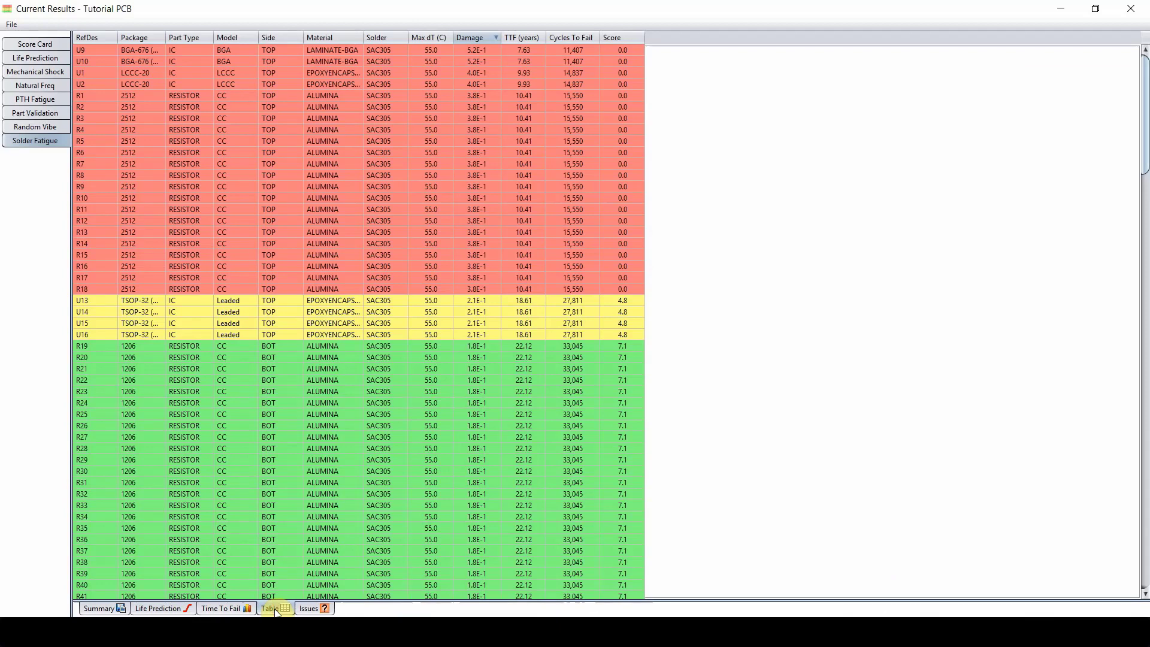
pyautogui.click(542, 52)
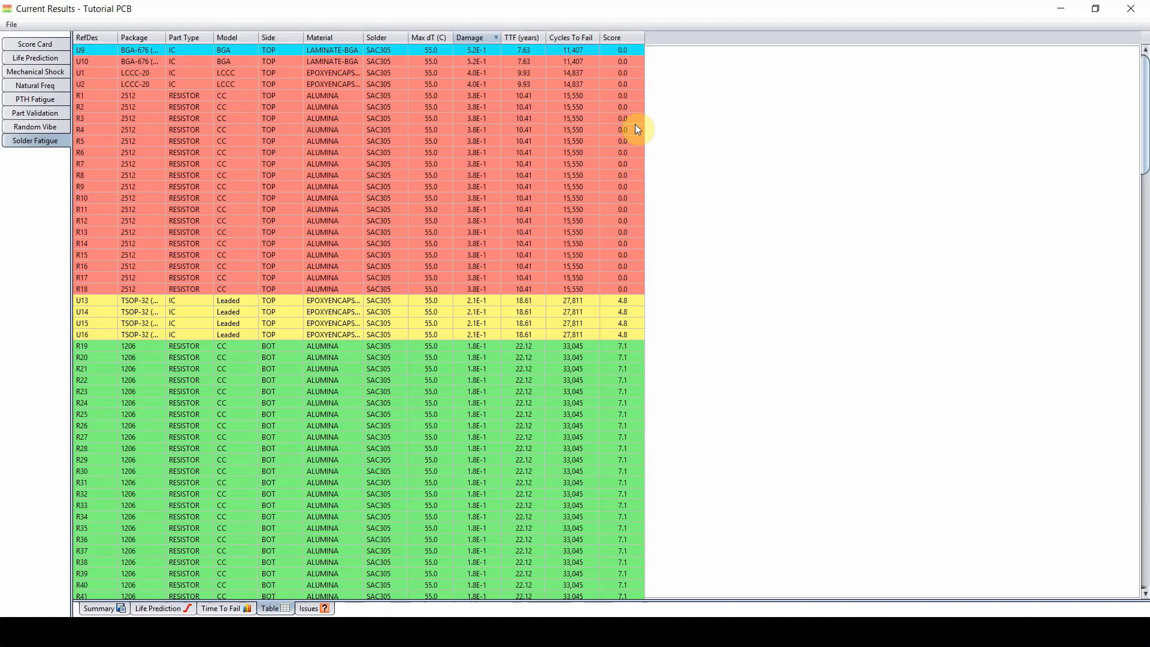
pyautogui.moveTo(1142, 117); pyautogui.dragTo(1130, 431)
pyautogui.click(535, 367)
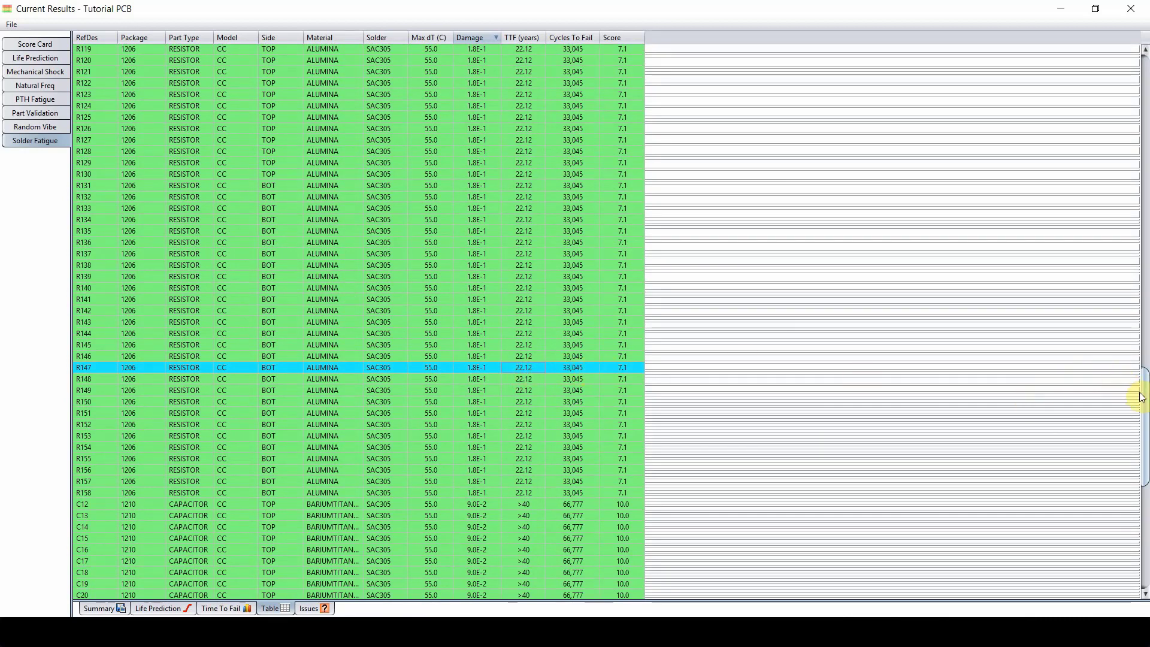
pyautogui.moveTo(1143, 393); pyautogui.dragTo(1143, 57)
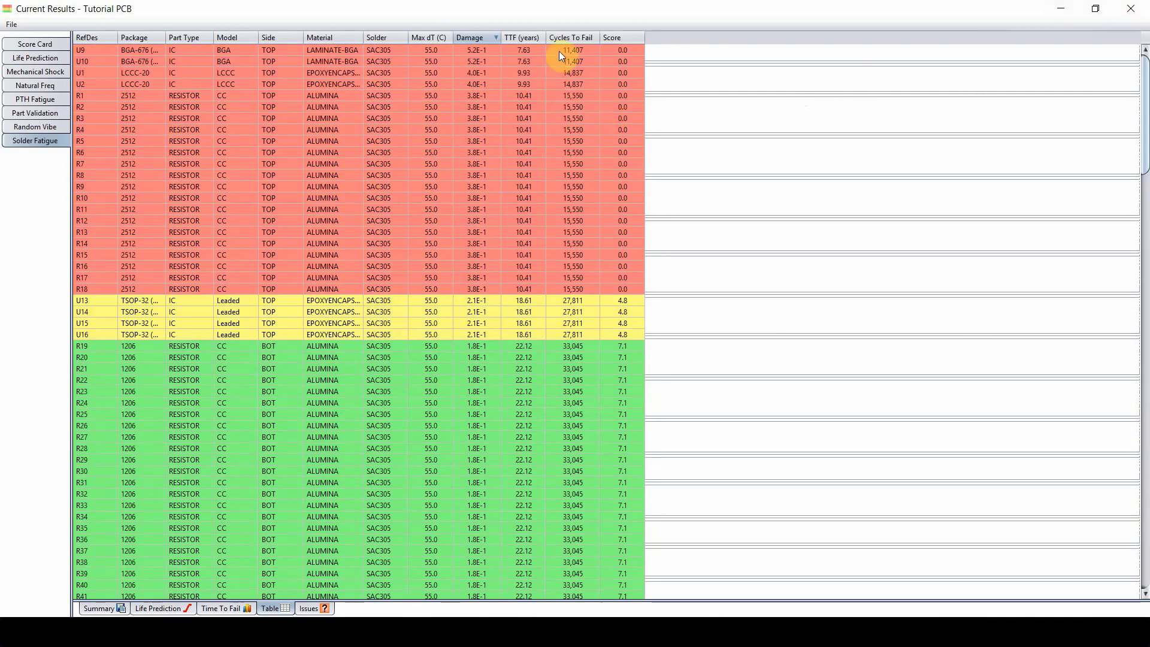
# Step: View the solder fatigue life prediction curve for part U9
pyautogui.rightClick(517, 51)
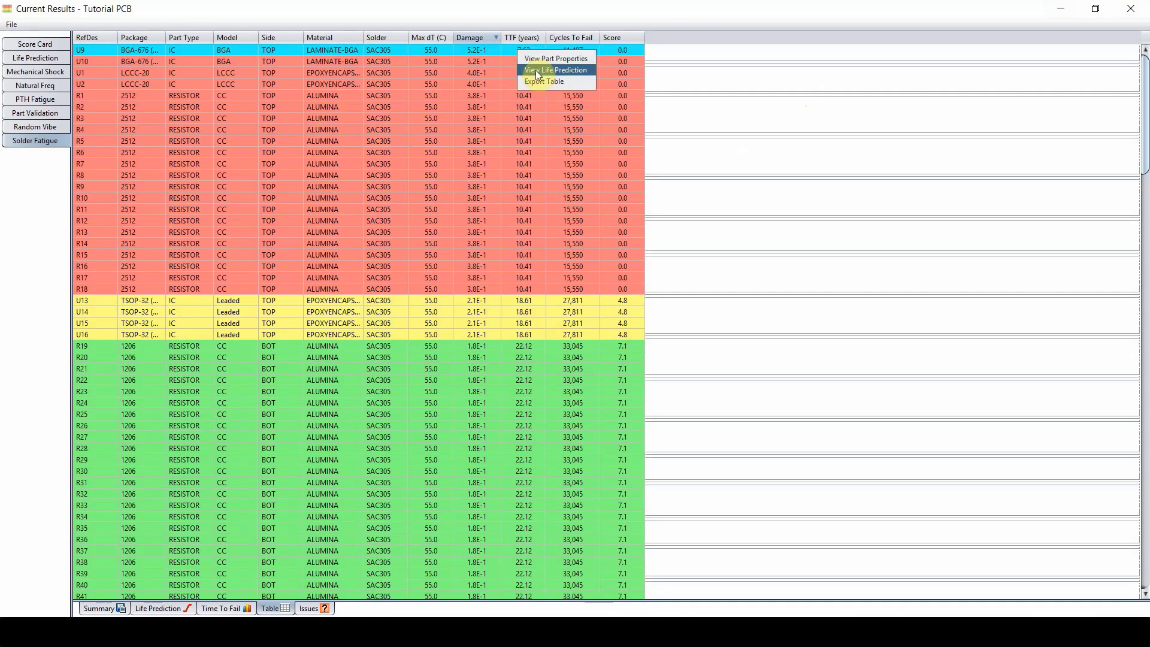
pyautogui.click(536, 71)
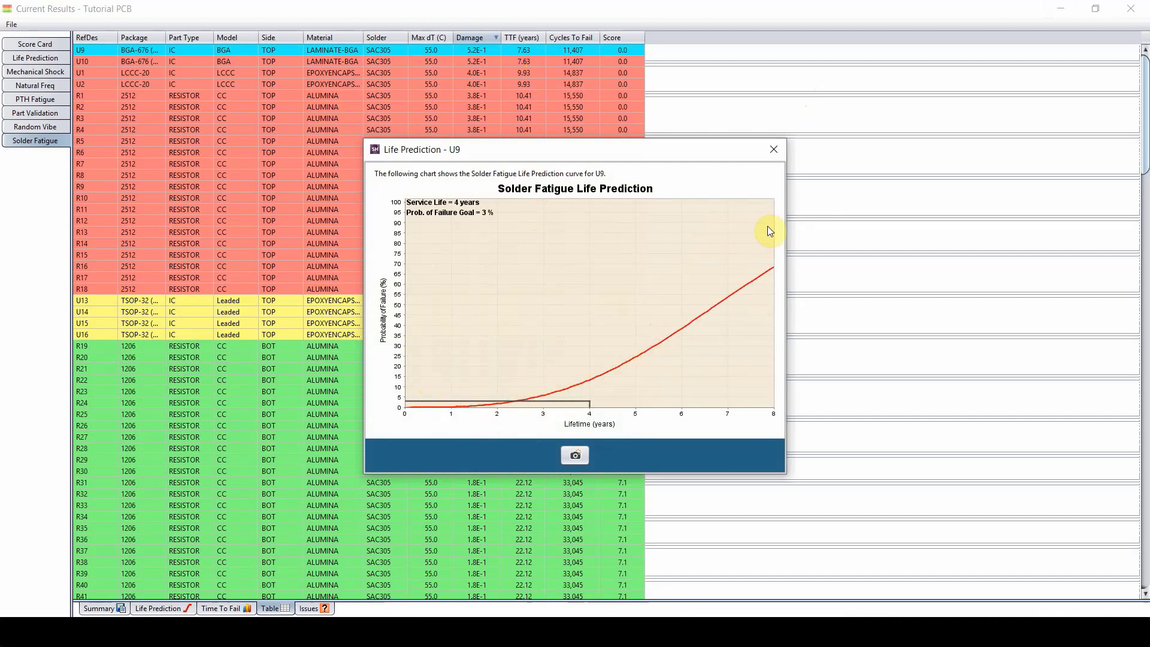
pyautogui.click(769, 157)
# Step: View the combined solder fatigue life curve for resistors R4–R12, then select R13
pyautogui.click(437, 132)
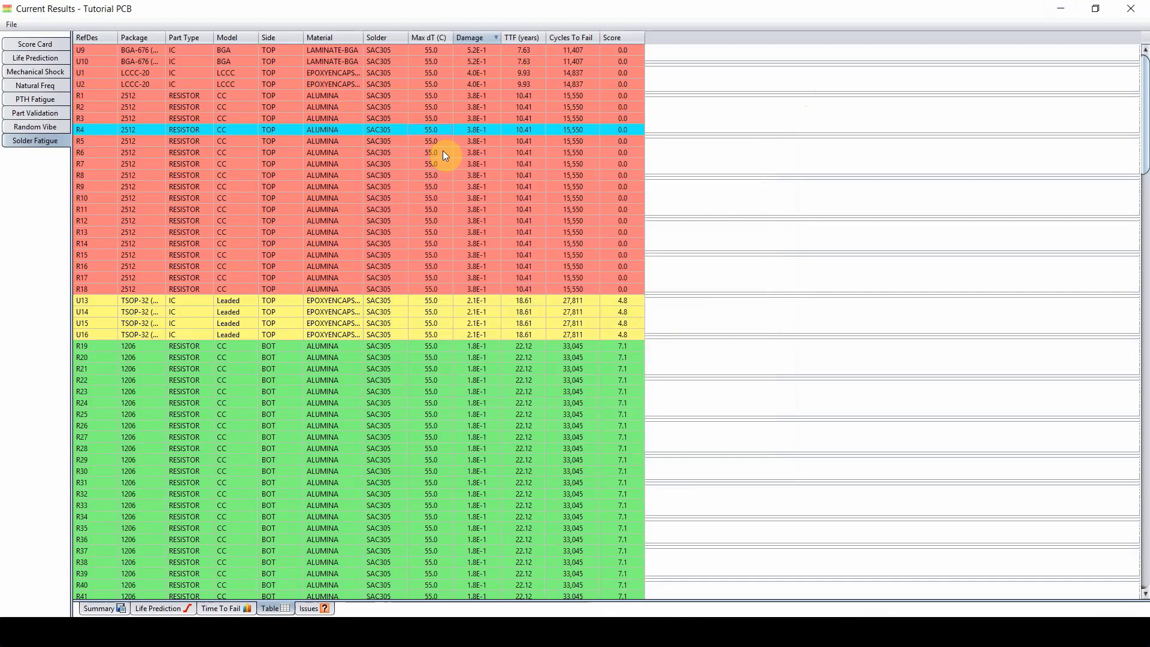
pyautogui.keyDown('shift'); pyautogui.click(431, 221); pyautogui.keyUp('shift')
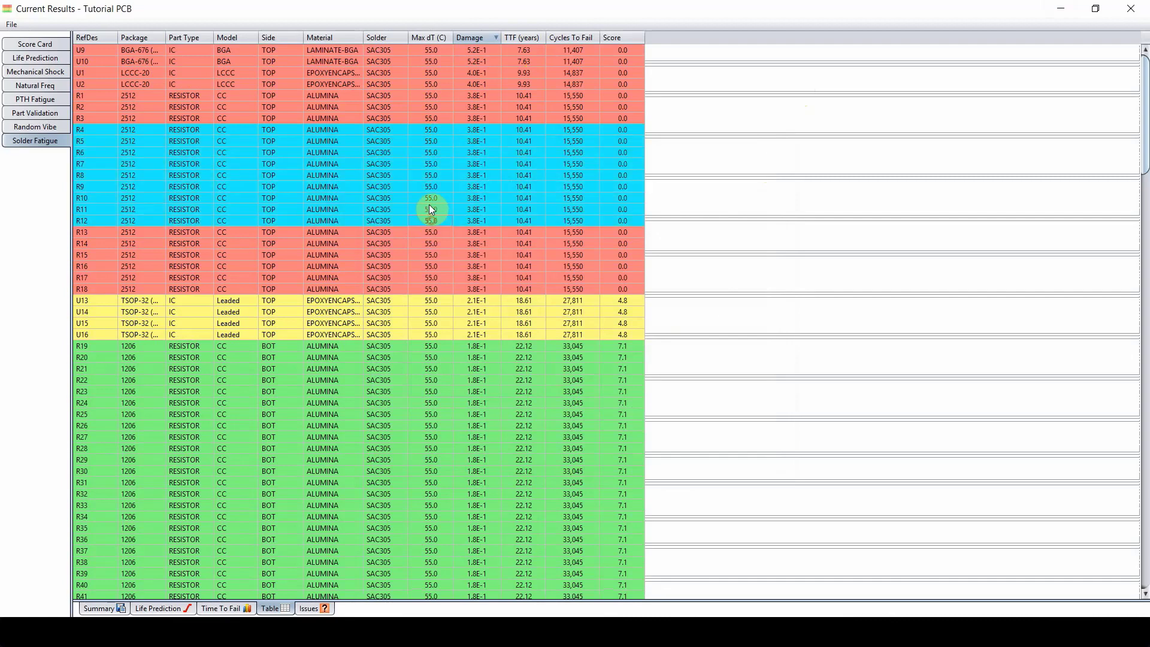
pyautogui.rightClick(422, 164)
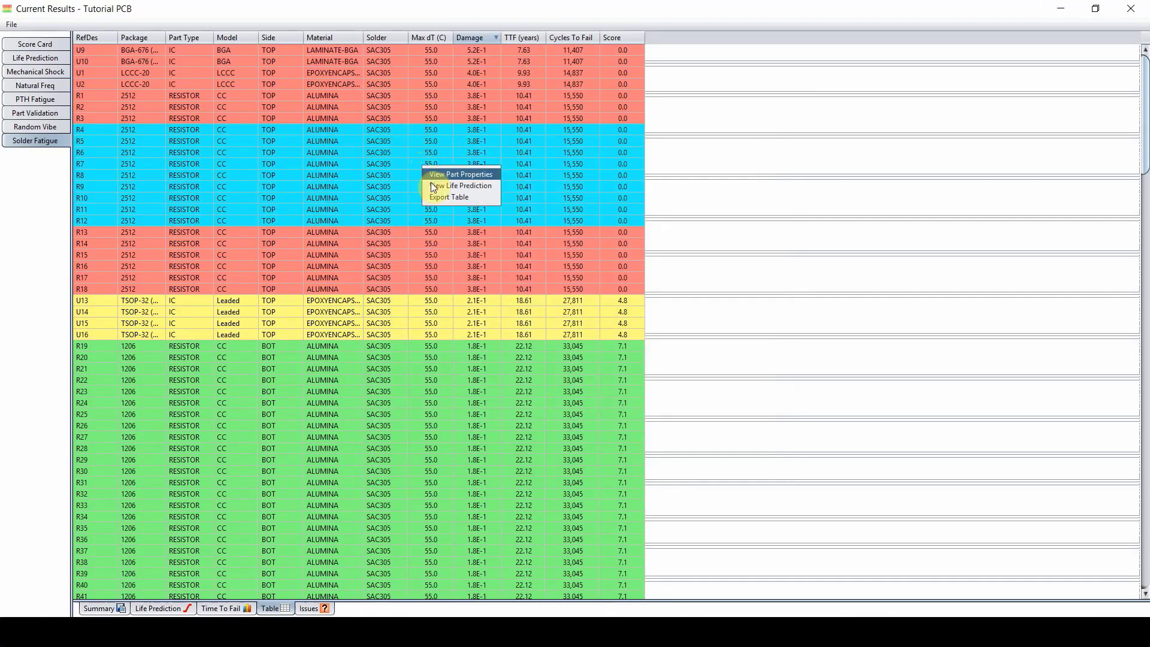
pyautogui.click(431, 183)
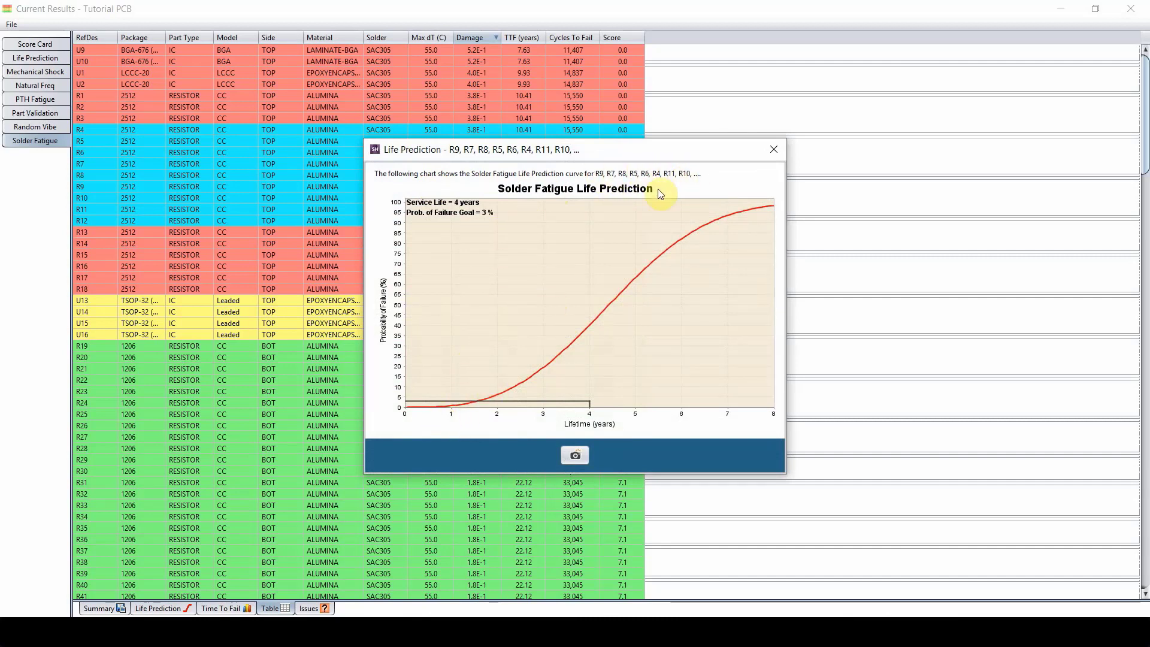
pyautogui.click(774, 157)
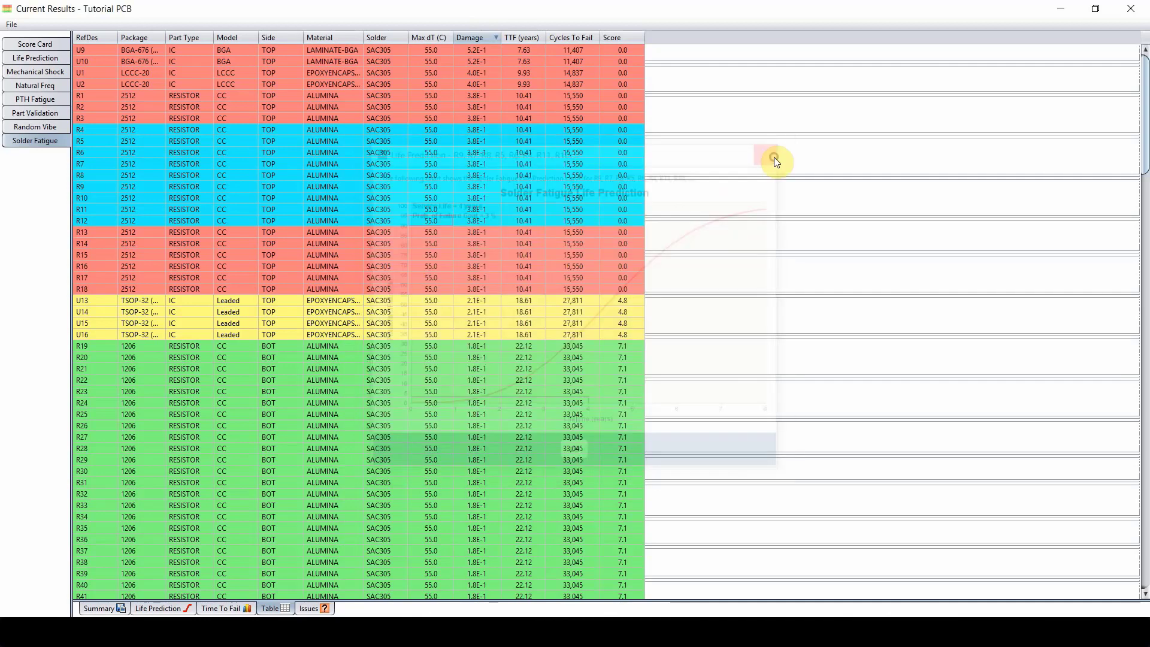
pyautogui.click(346, 232)
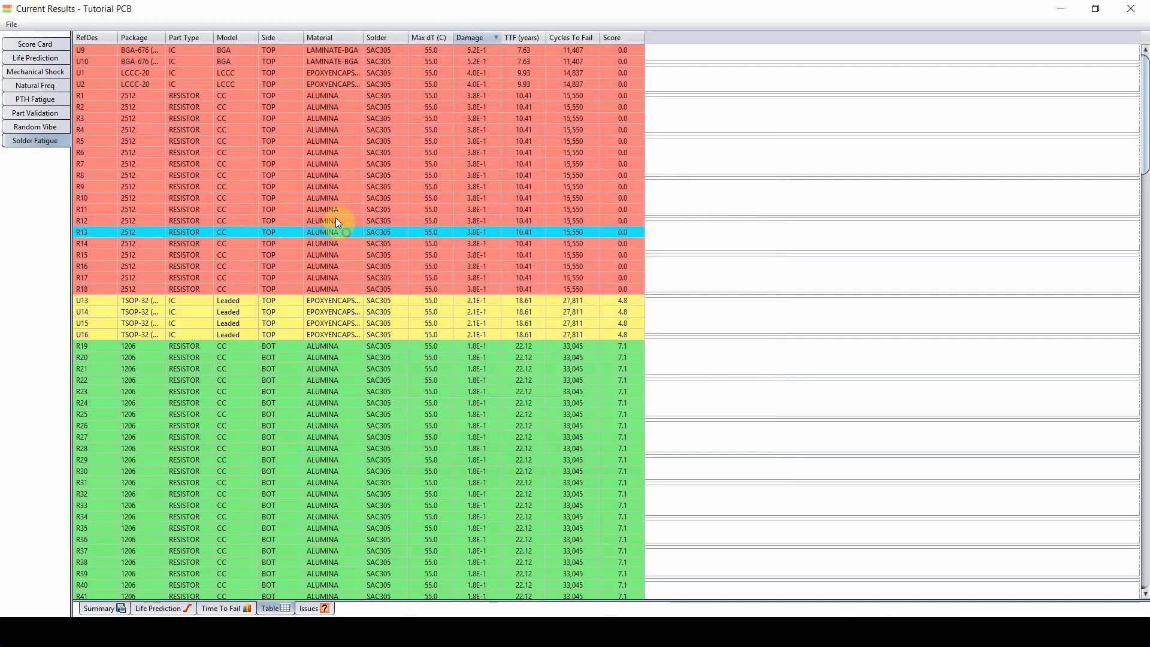
# Step: Review the Random Vibe summary, vibration life curve and per-part table, then bring up the PTH Fatigue results
pyautogui.click(12, 132)
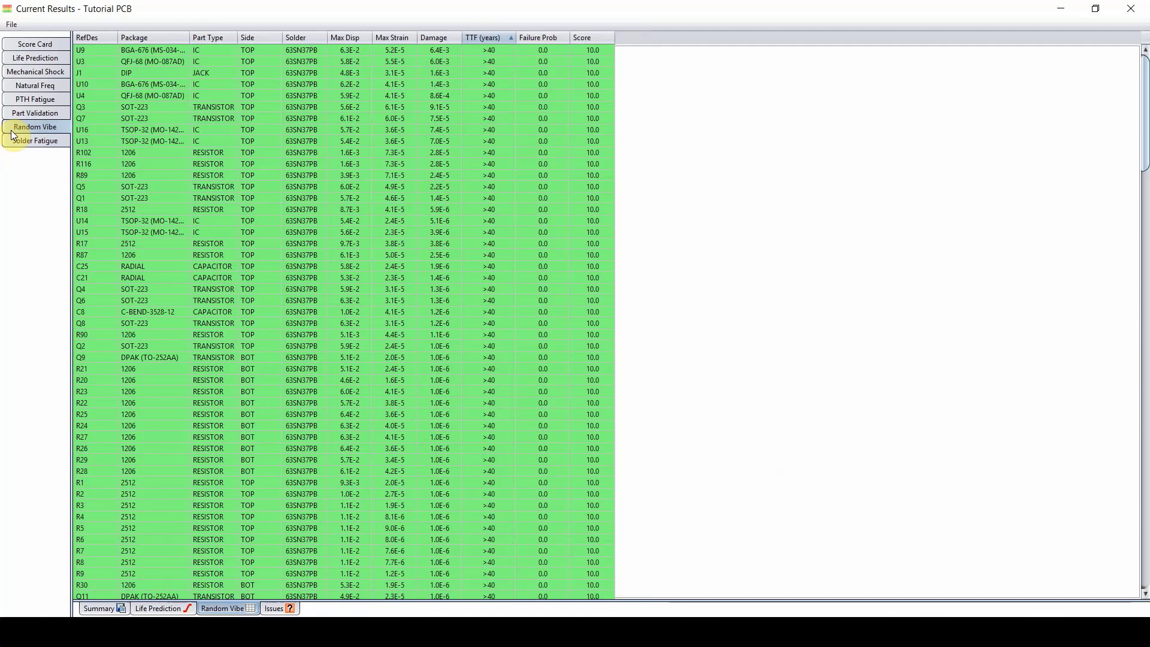
pyautogui.click(107, 609)
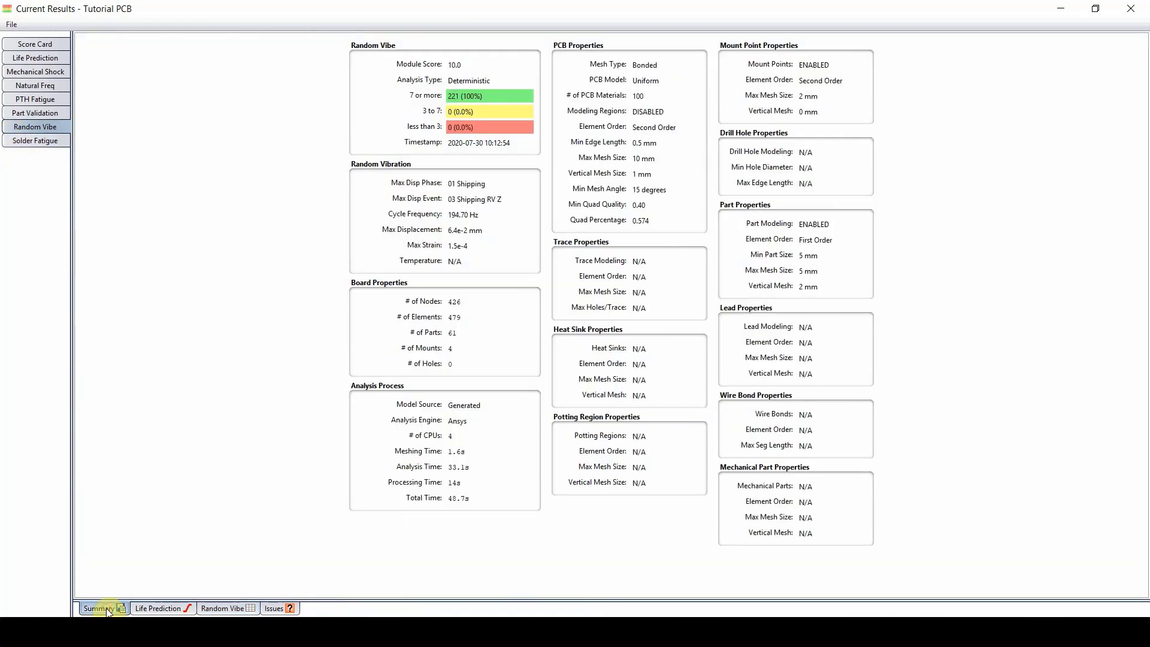
pyautogui.click(163, 602)
pyautogui.click(159, 603)
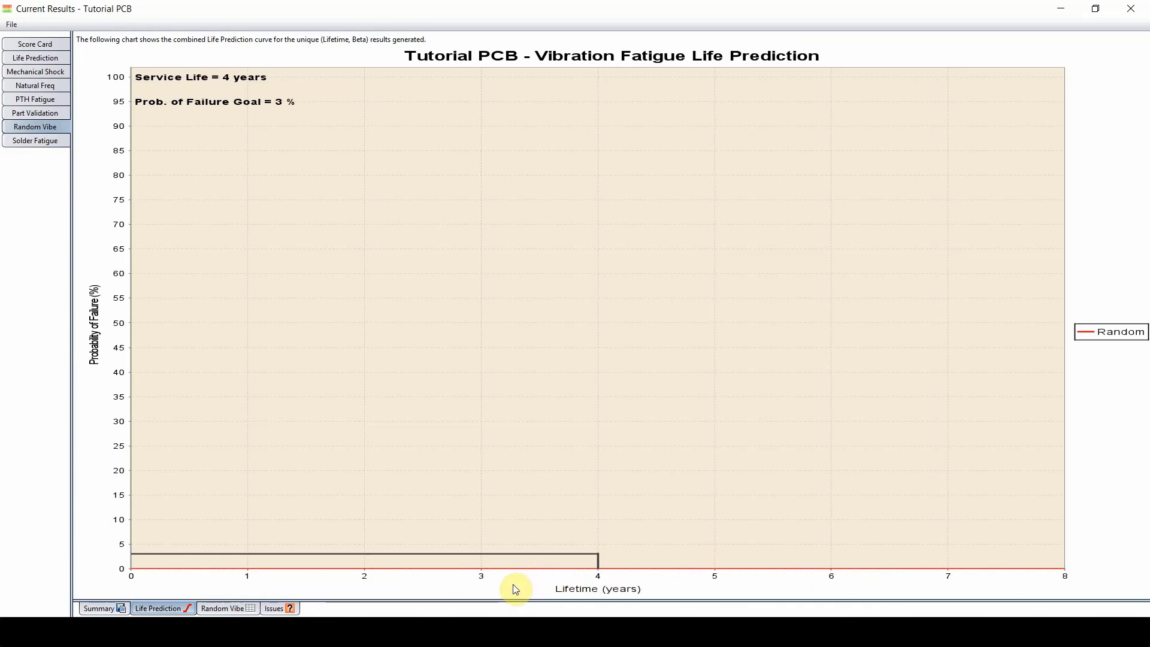
pyautogui.click(228, 608)
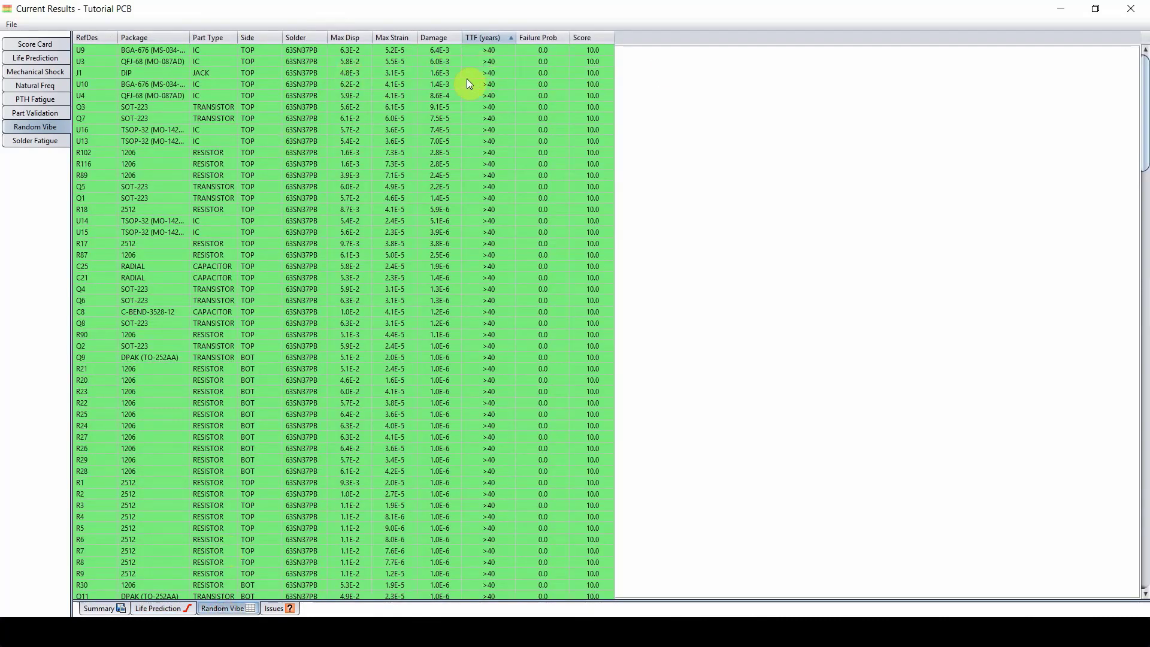
pyautogui.click(27, 101)
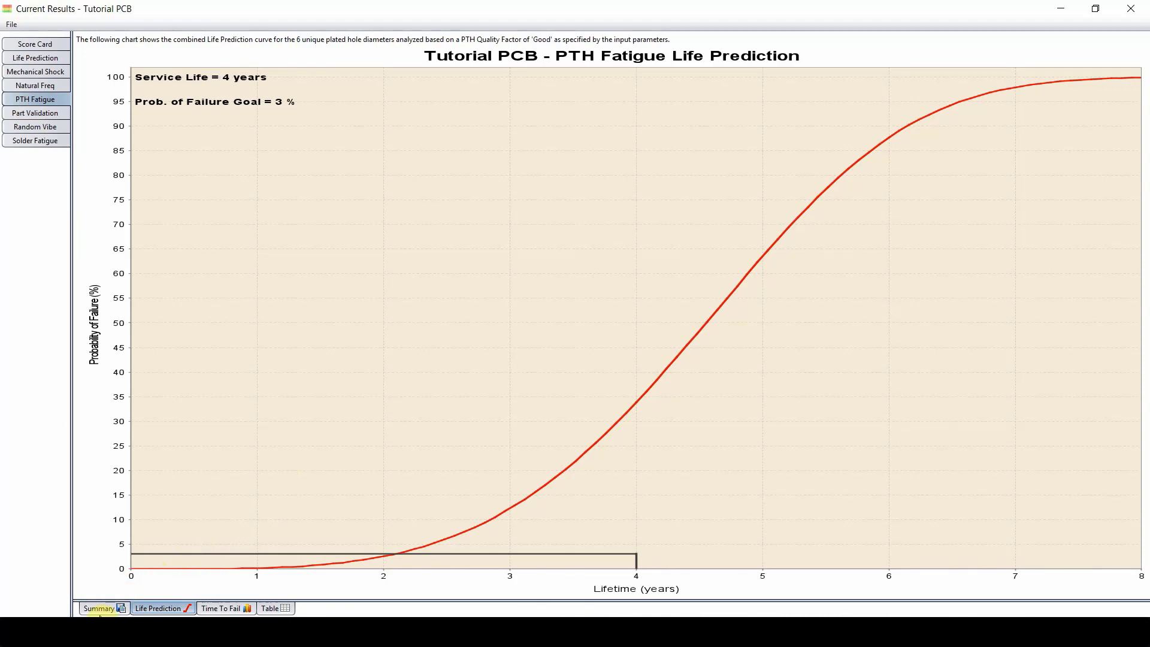
# Step: Review the PTH Fatigue summary, life curve and per-hole results table
pyautogui.click(99, 610)
pyautogui.click(160, 609)
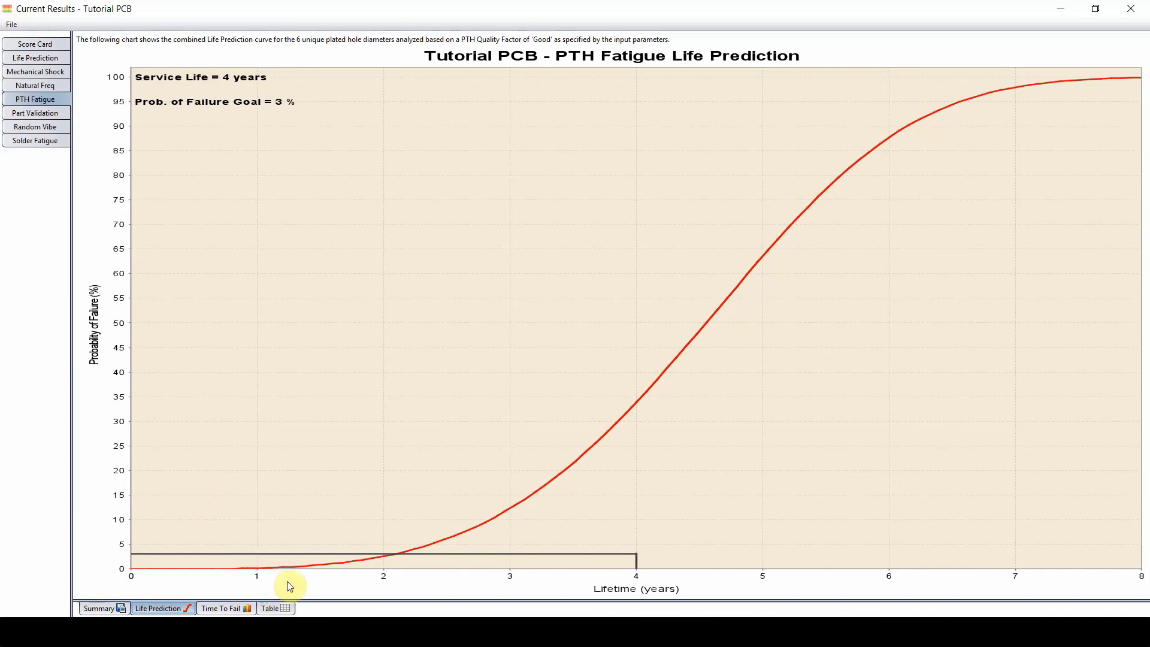
pyautogui.click(283, 608)
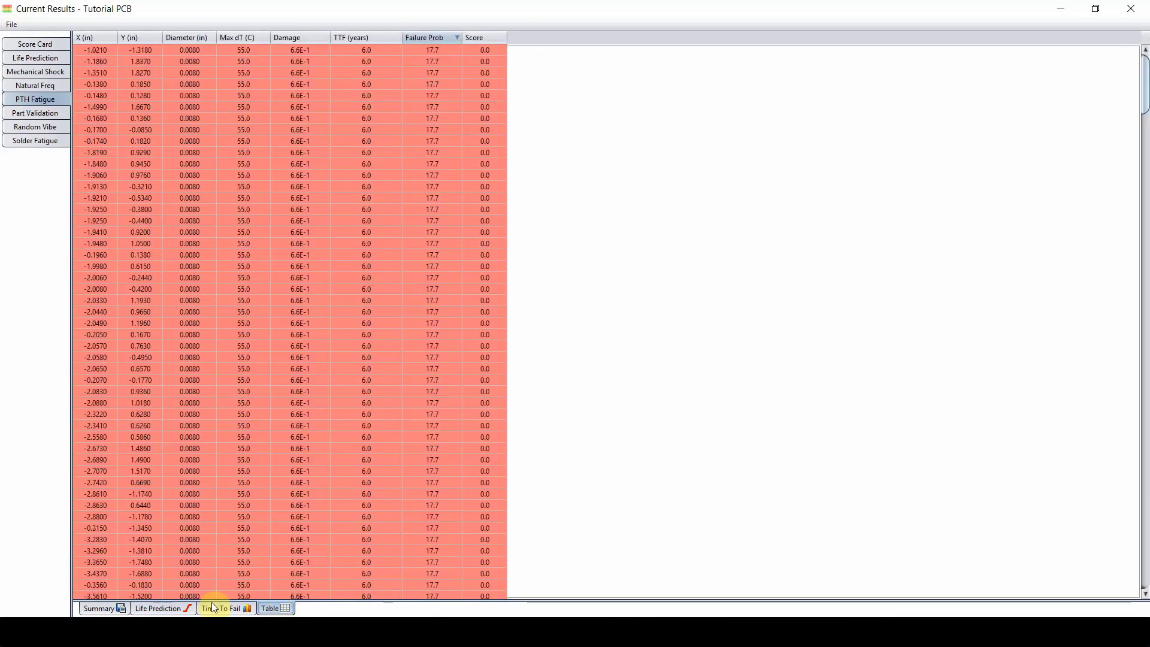
pyautogui.click(101, 607)
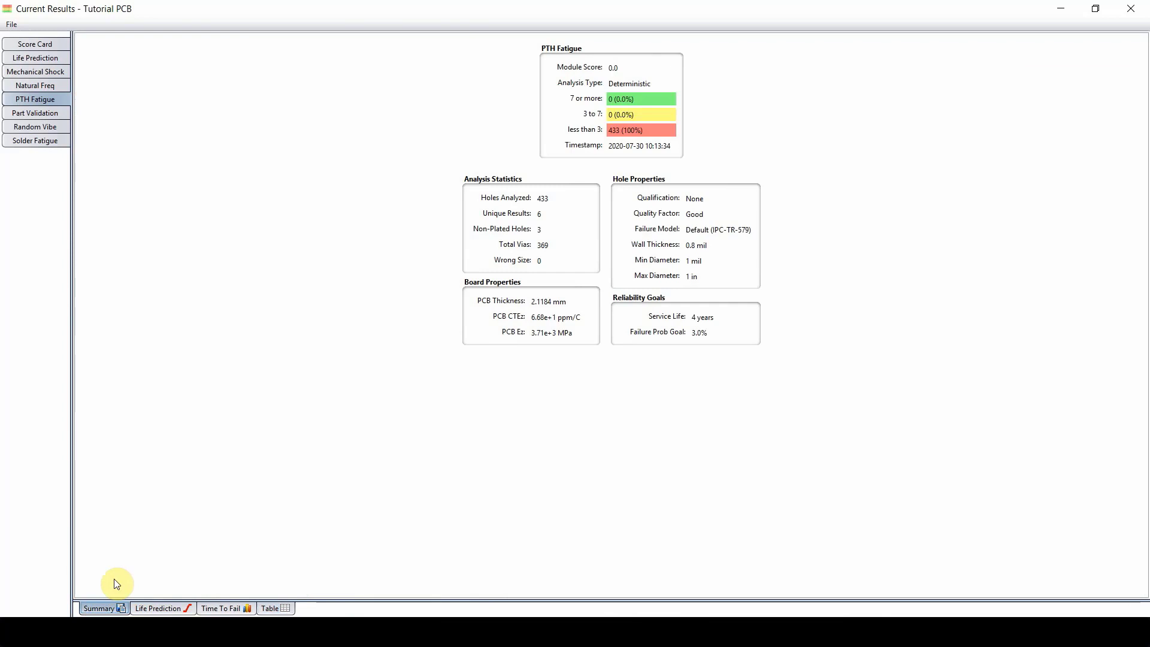
# Step: Check the natural frequency modes, then the Mechanical Shock summary and per-part table, all parts above 40 years TTF
pyautogui.click(36, 87)
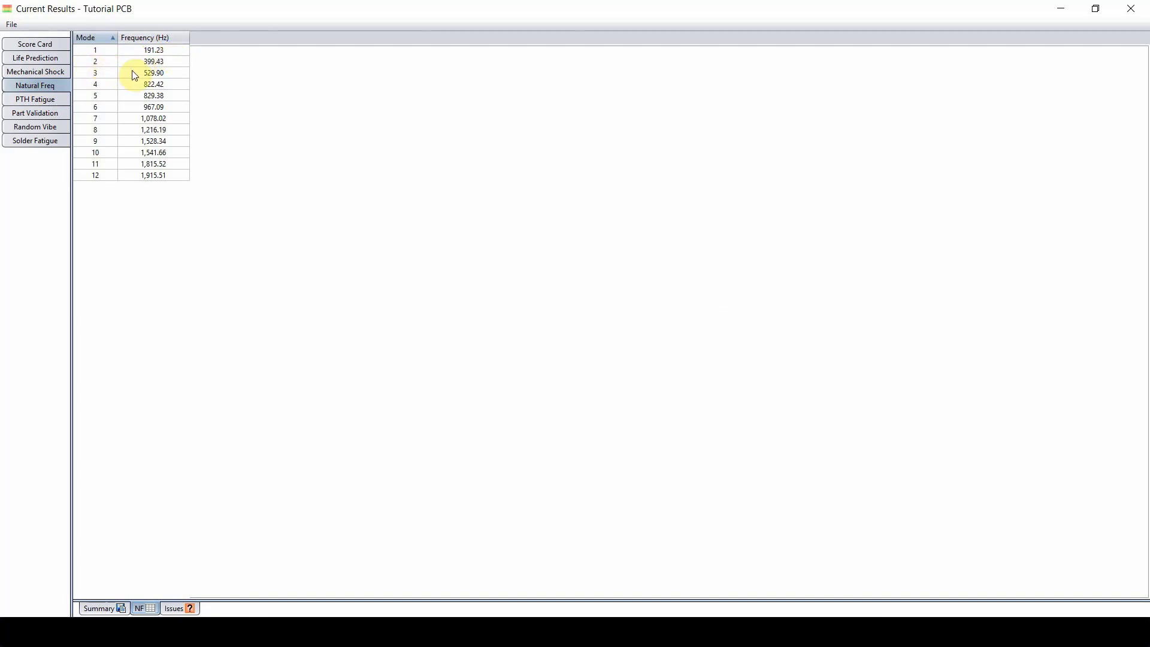
pyautogui.click(48, 71)
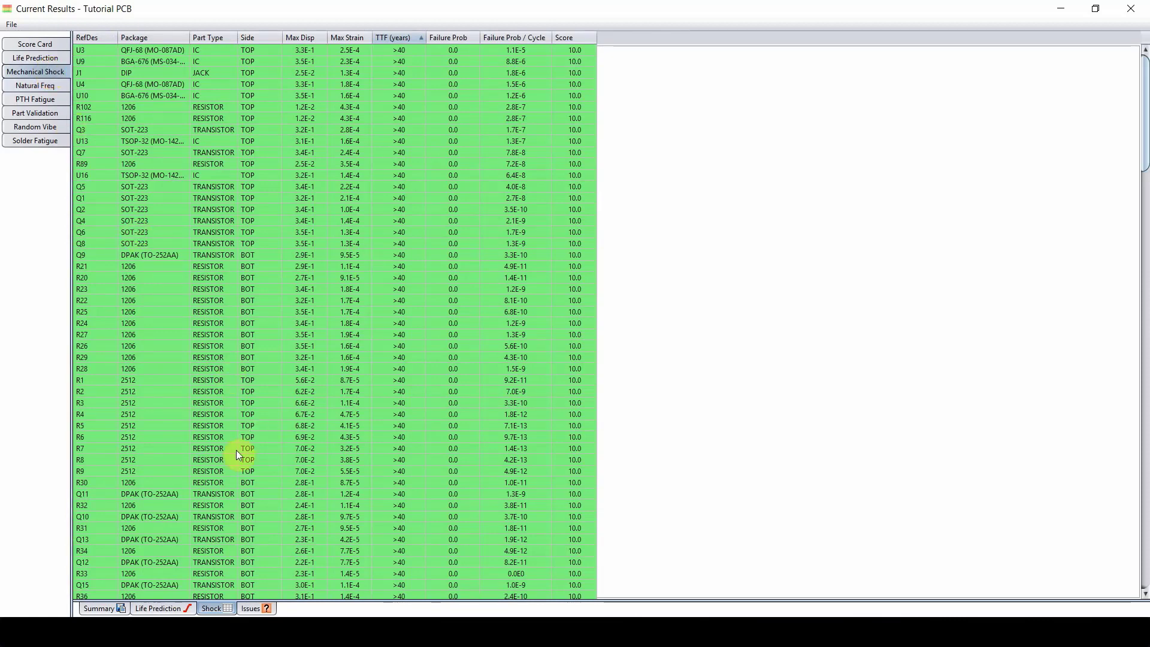
pyautogui.click(99, 608)
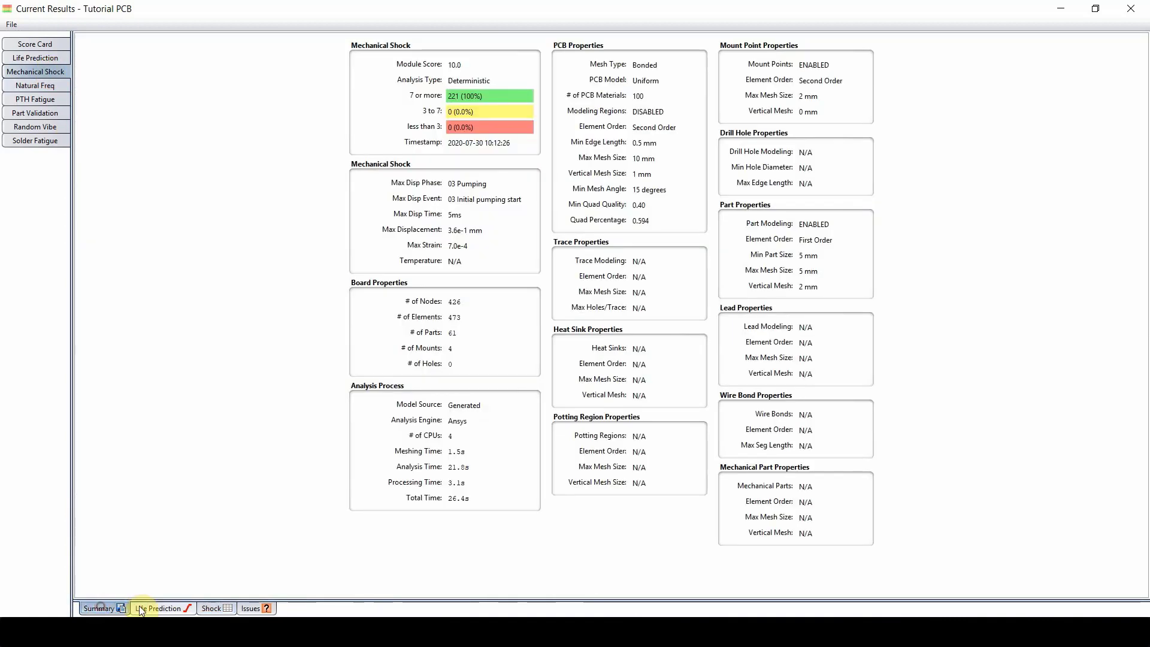
pyautogui.click(158, 608)
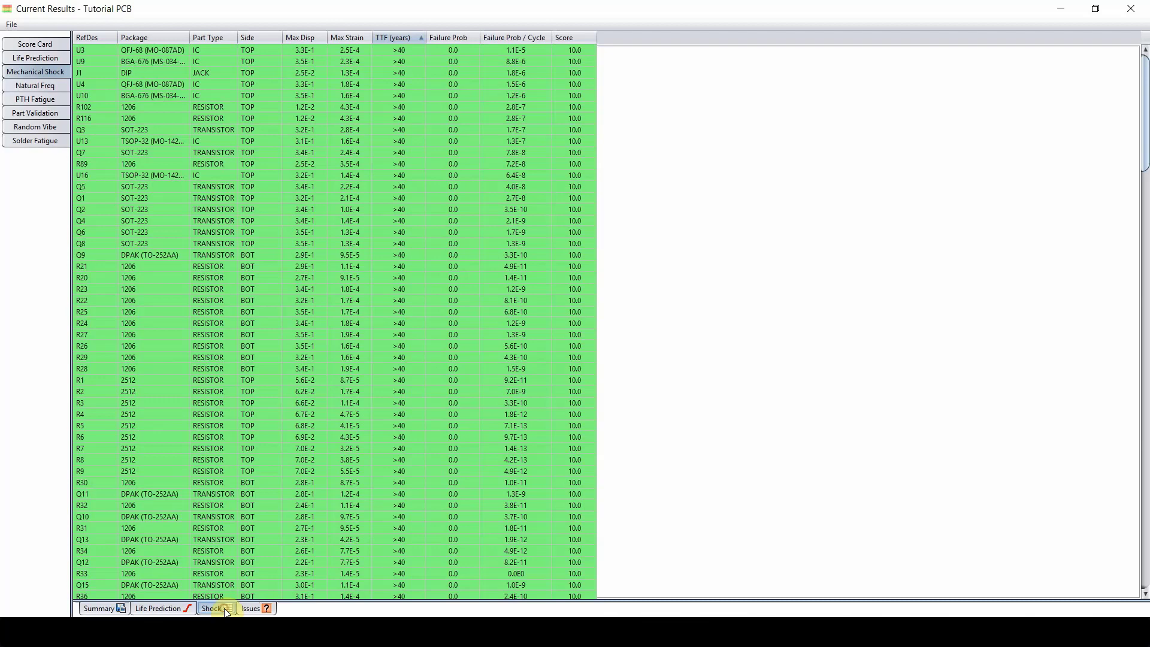
# Step: Compare the combined Tutorial PCB life prediction curves, then show the Score Card's overall score of 0.0
pyautogui.click(28, 60)
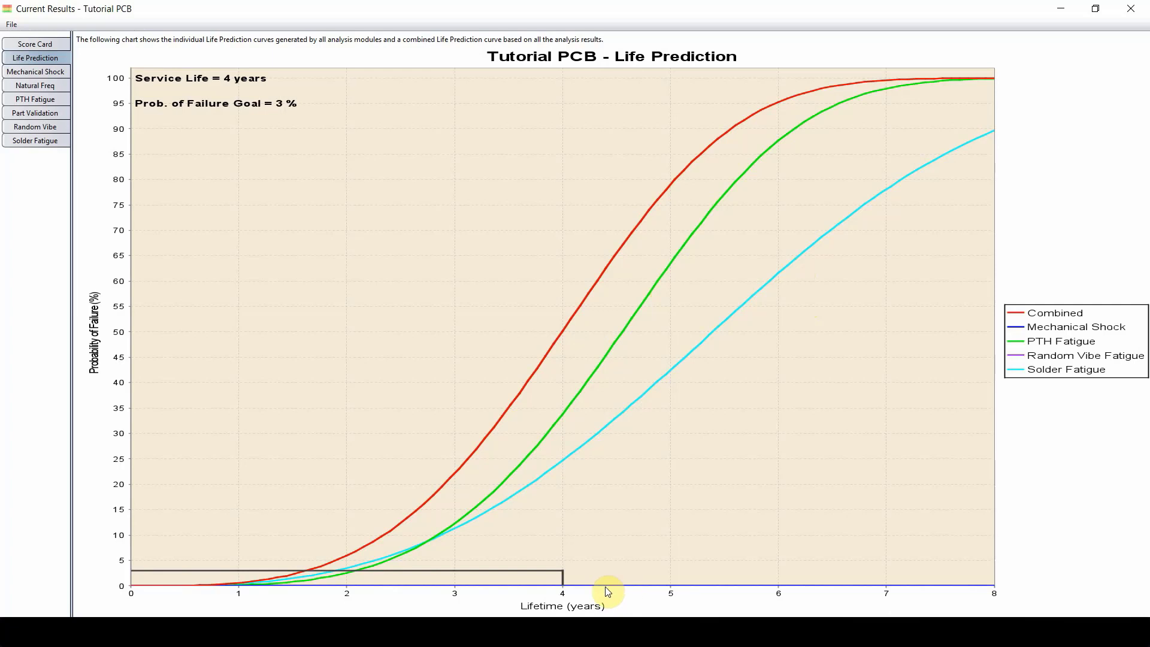
pyautogui.click(52, 43)
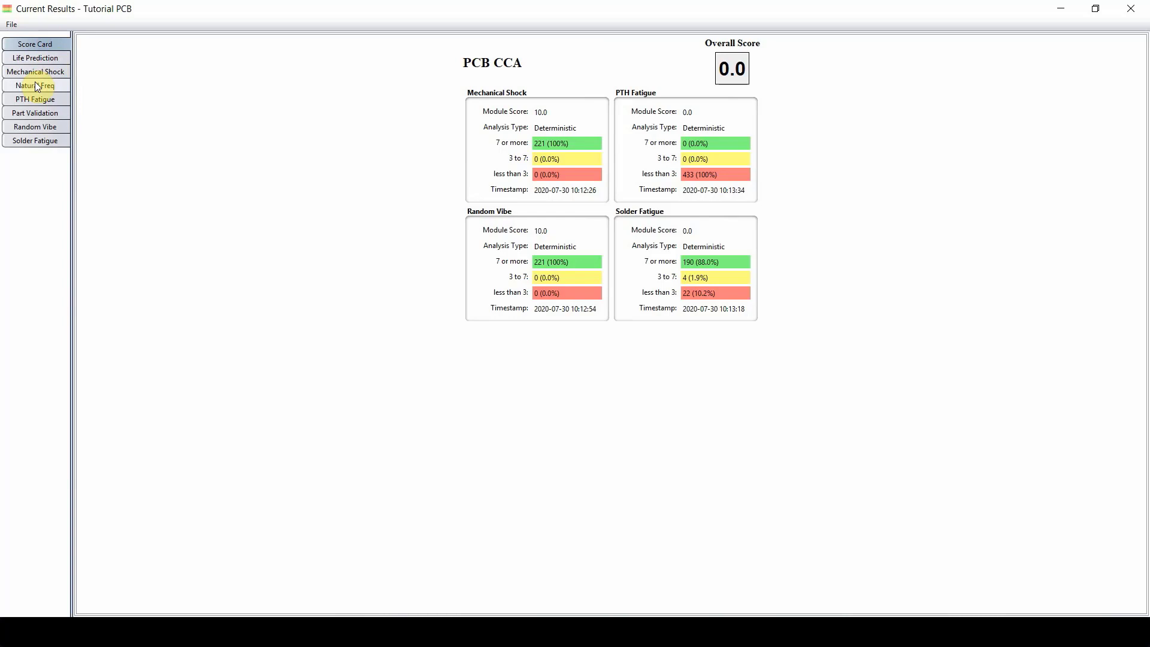